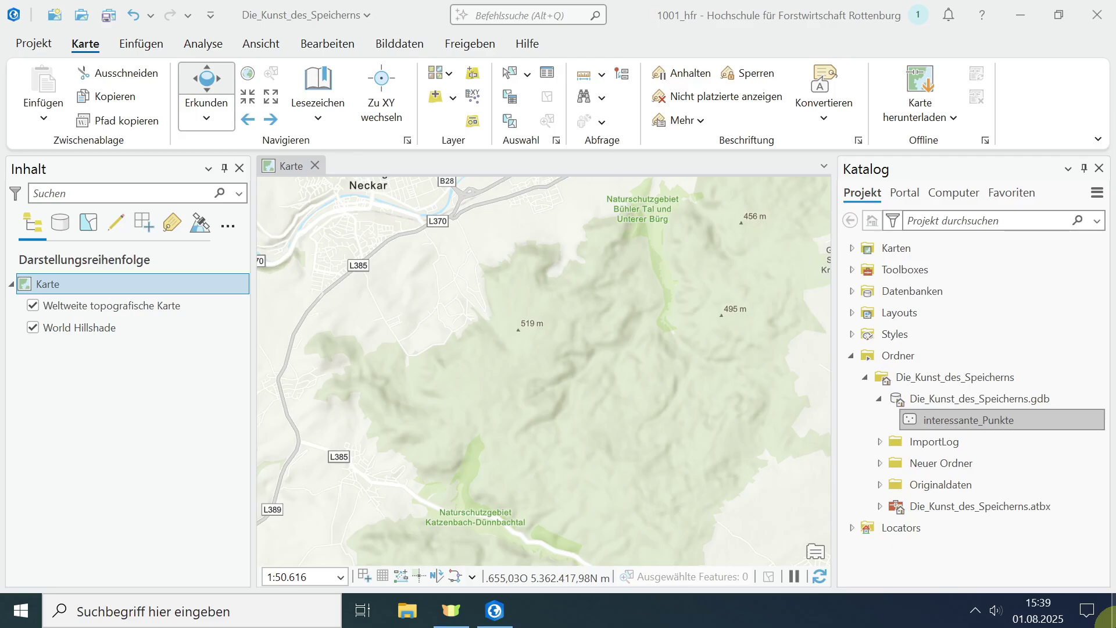
- Add the interessante_Punkte feature class to the map and create a new blank portrait layout
drag(966, 418, 721, 416)
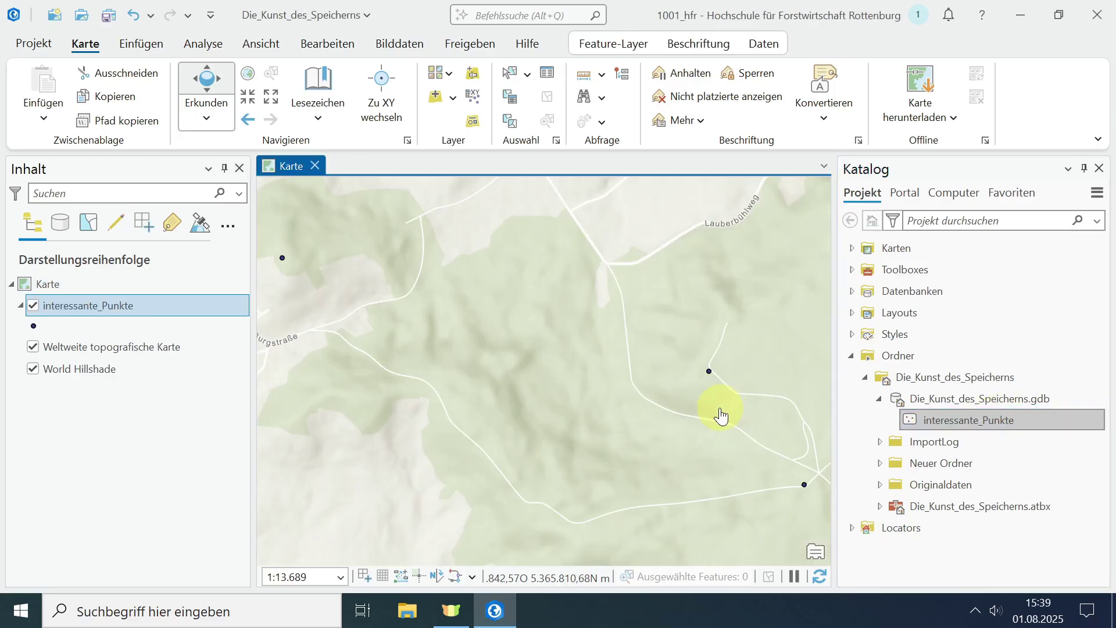
click(129, 44)
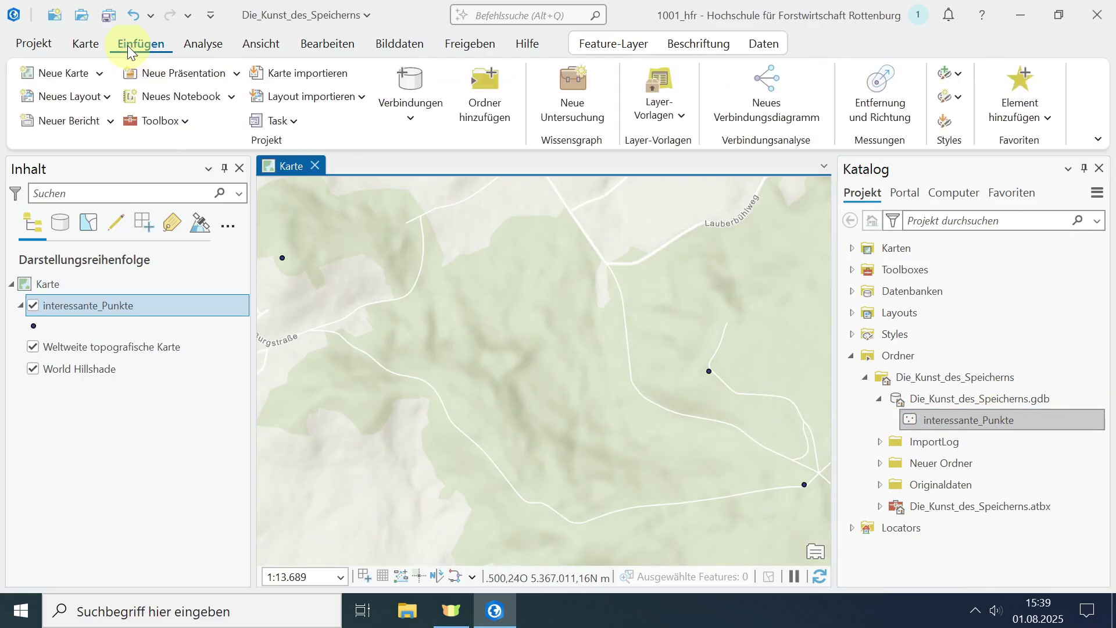
click(108, 99)
click(169, 198)
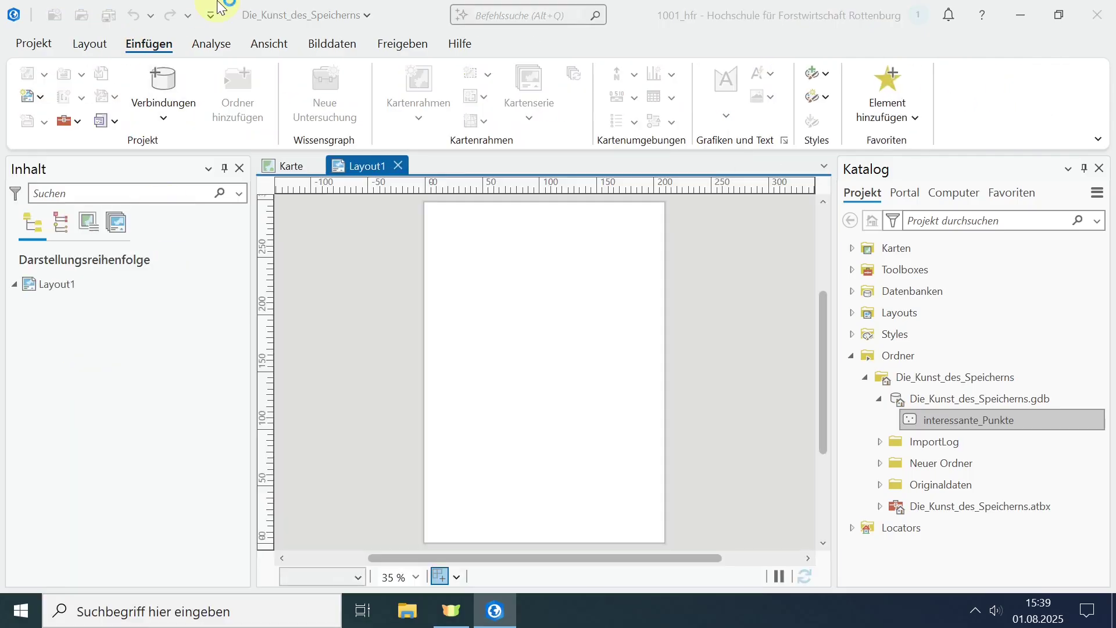
- Recolour the interessante_Punkte point symbol in the map to red and save the project
click(286, 165)
right_click(34, 323)
click(68, 413)
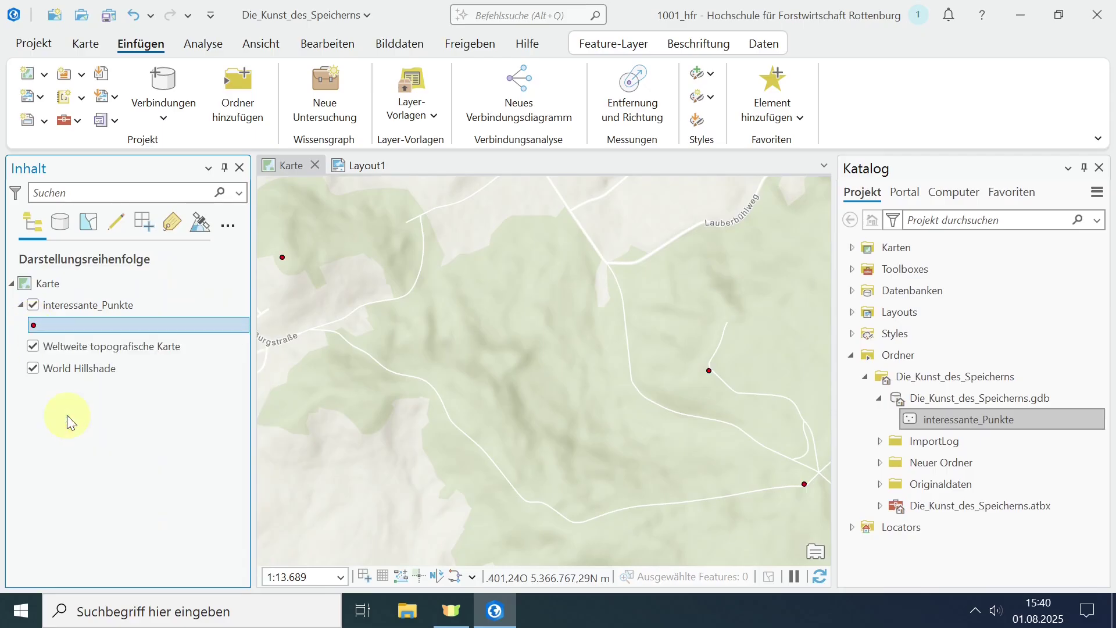
click(108, 18)
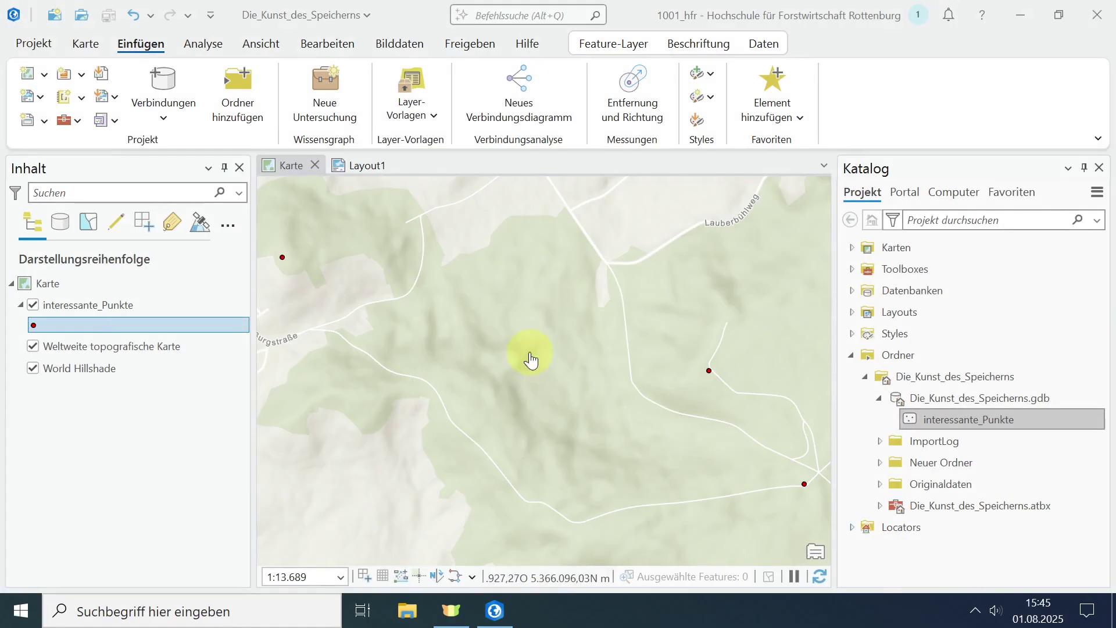
click(43, 46)
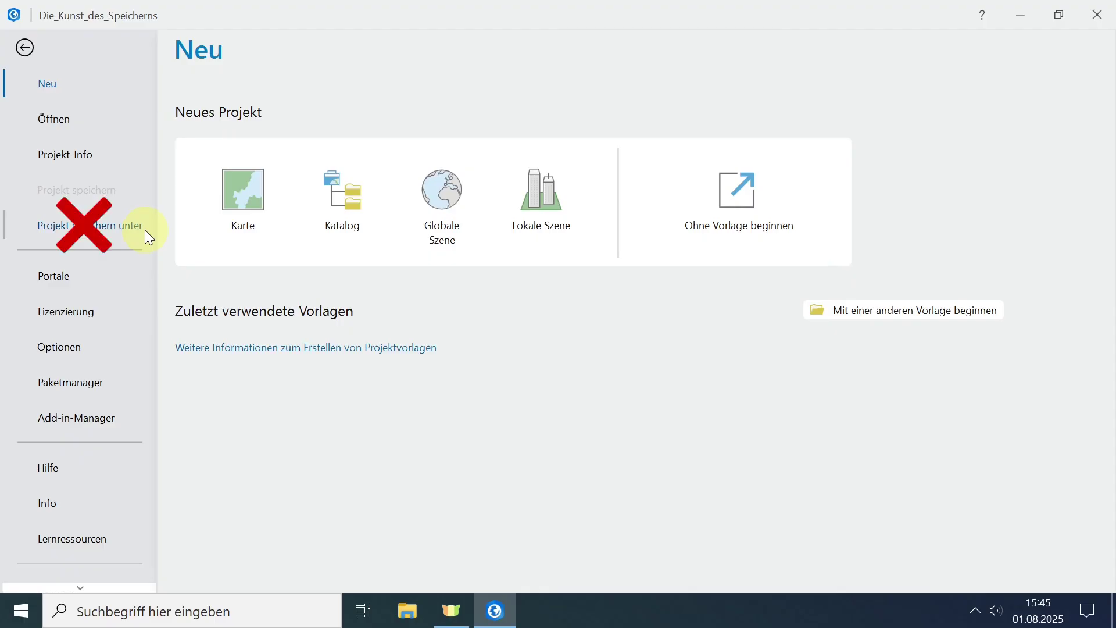
click(25, 47)
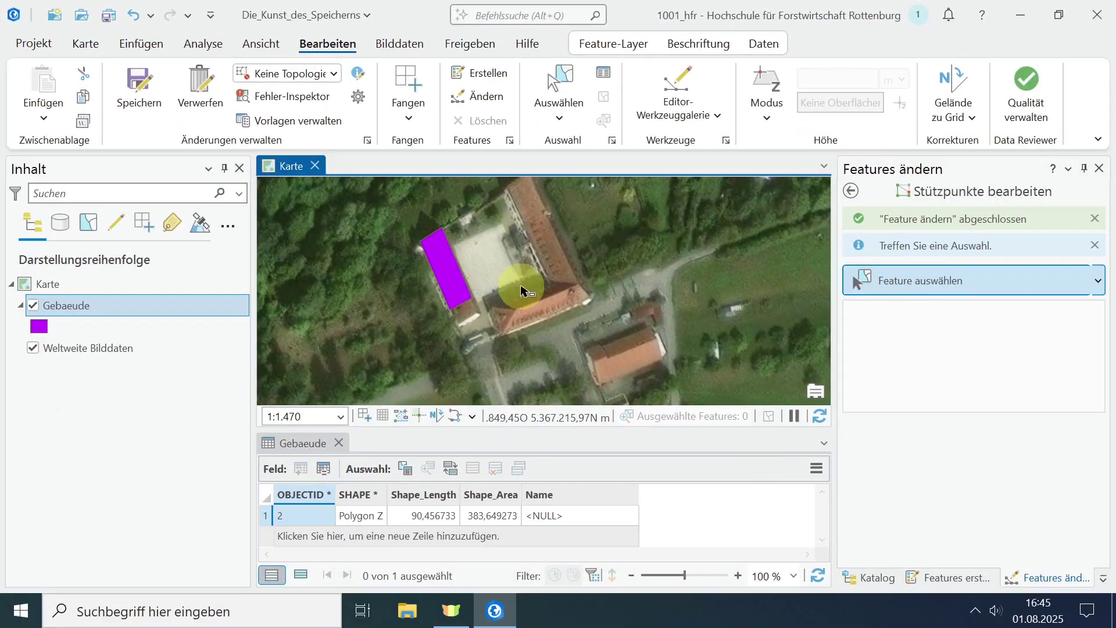
- Extend the existing Gebaeude polygon to the west wing's southern end and enter Westflügel as its Name
click(450, 290)
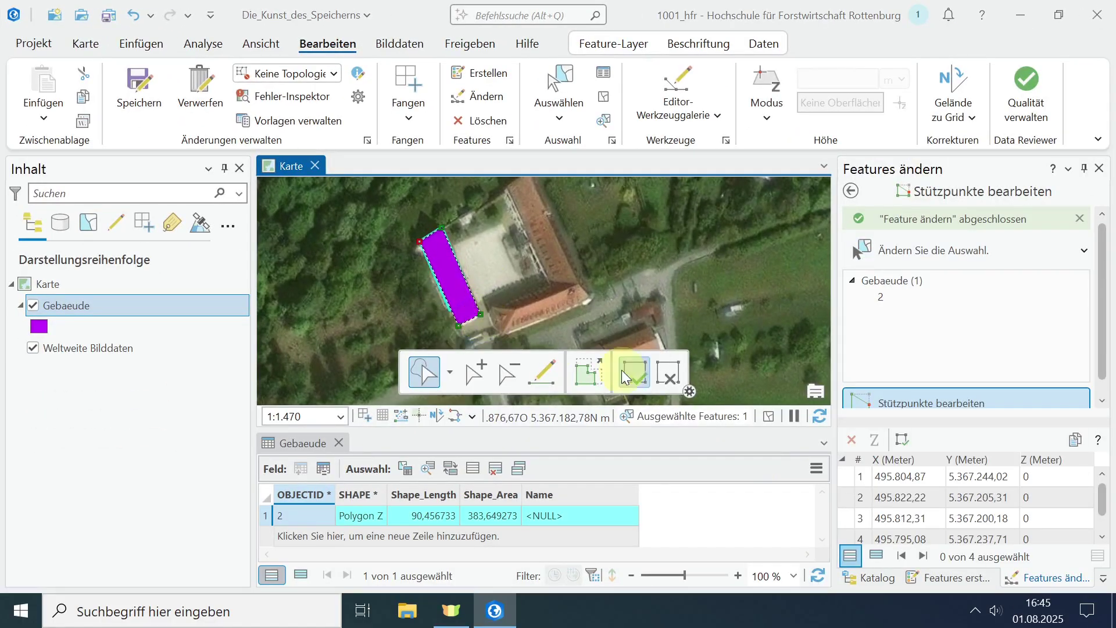
click(622, 376)
click(528, 516)
text(Westflügel)
key(Return)
- Digitize the courtyard's southern wing as a new four-cornered Gebaeude polygon and save all edits
click(462, 75)
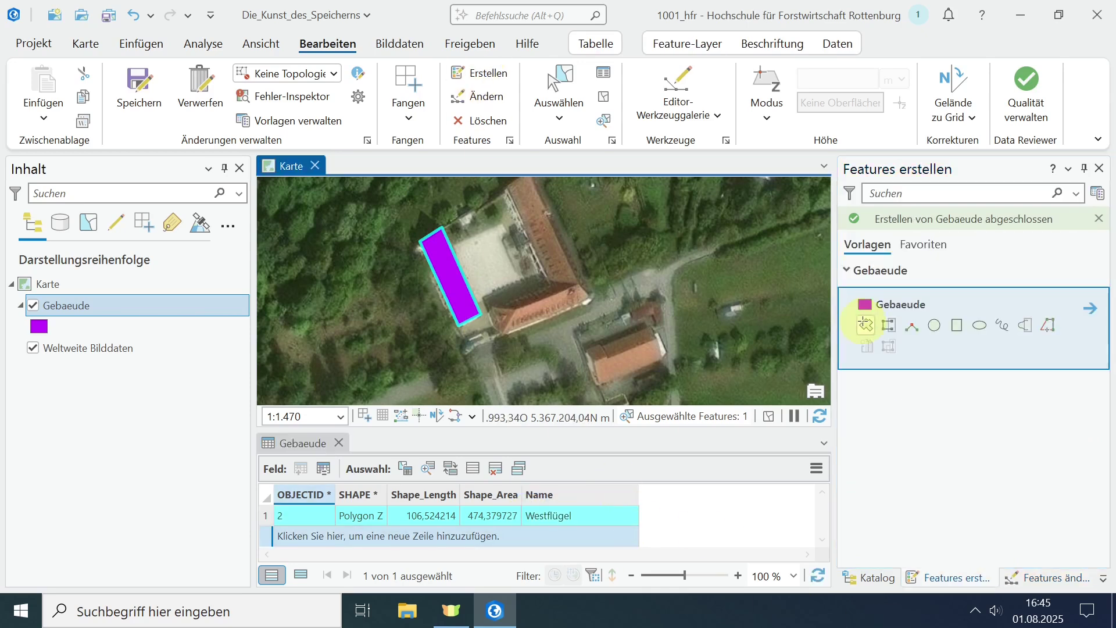
click(865, 324)
click(492, 314)
click(499, 336)
click(597, 298)
click(587, 274)
click(665, 378)
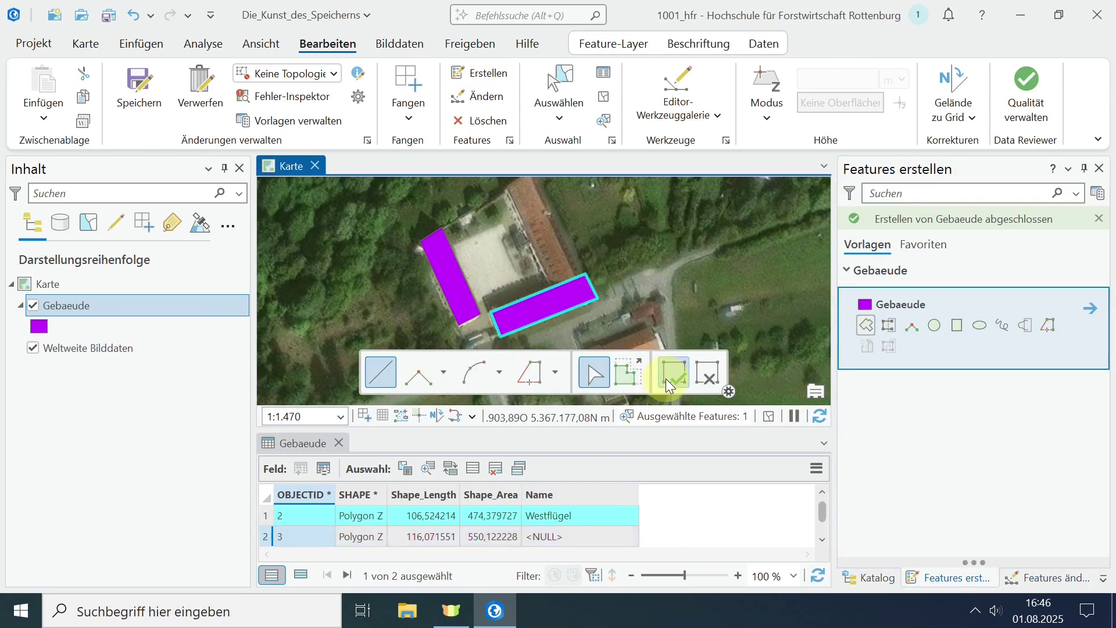
click(140, 87)
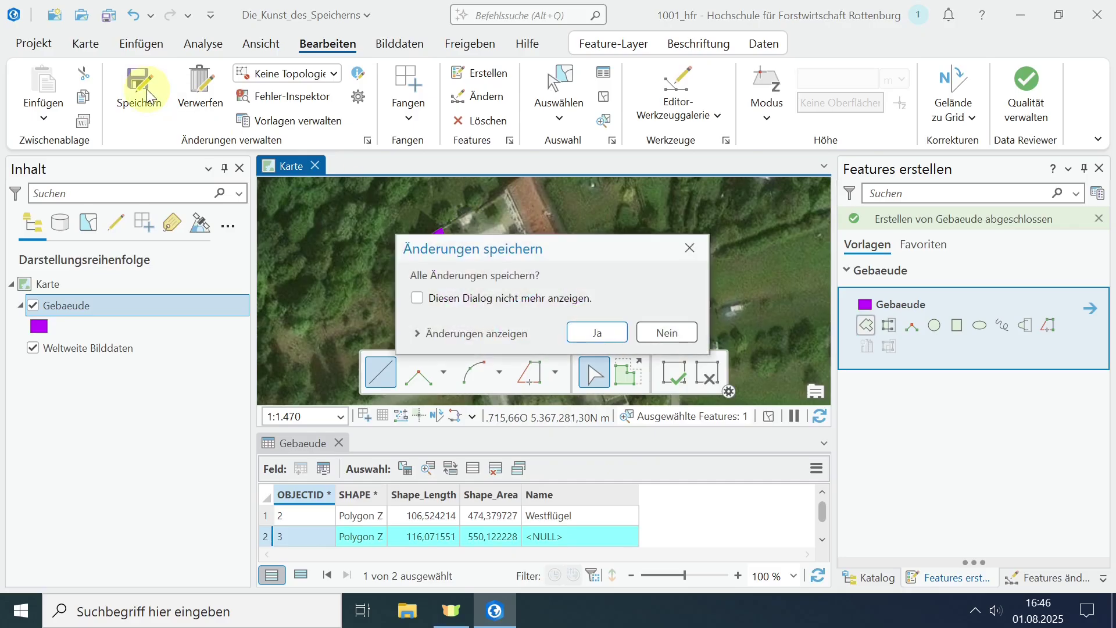
click(590, 329)
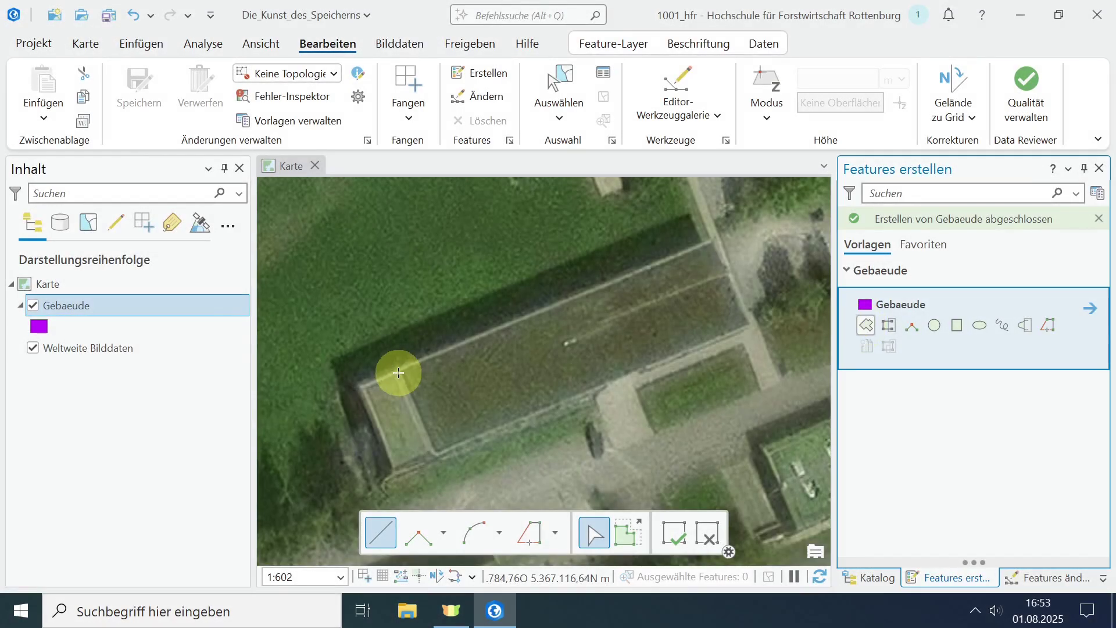
- Digitize the long flat-roofed building without its western end section as a Gebaeude polygon, and discard the unsaved edit
click(398, 371)
click(436, 456)
click(747, 336)
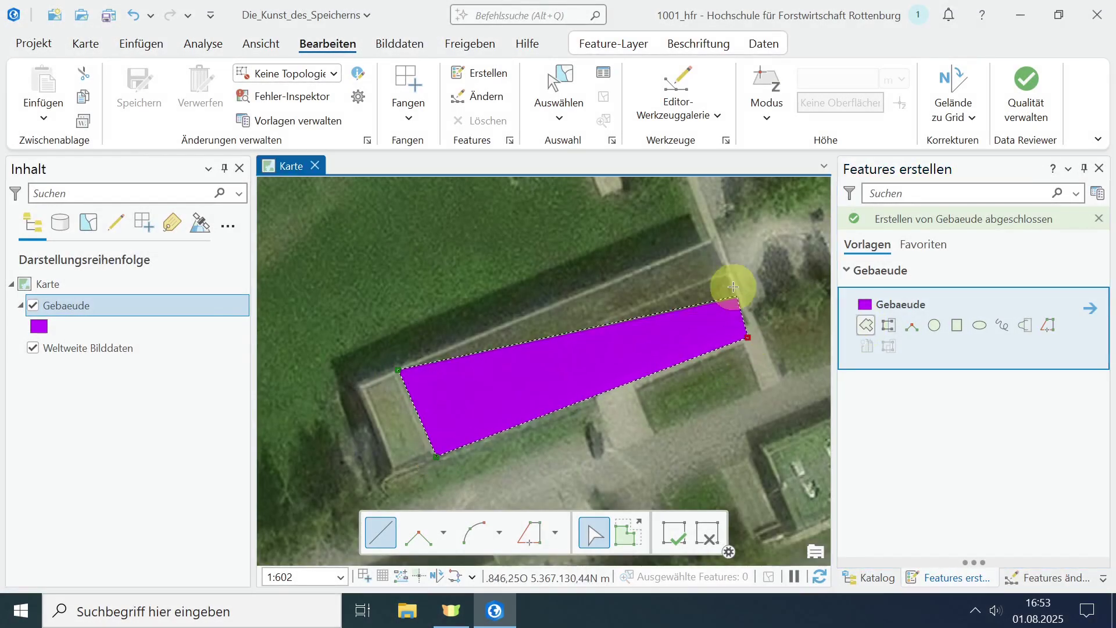
click(133, 27)
click(749, 322)
click(710, 238)
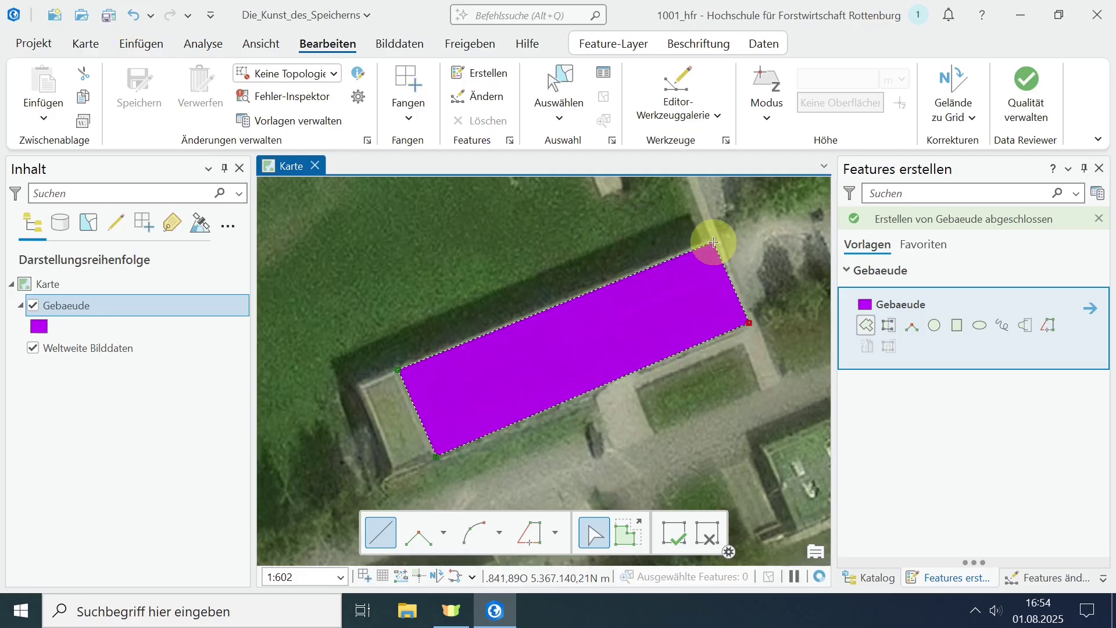
click(678, 544)
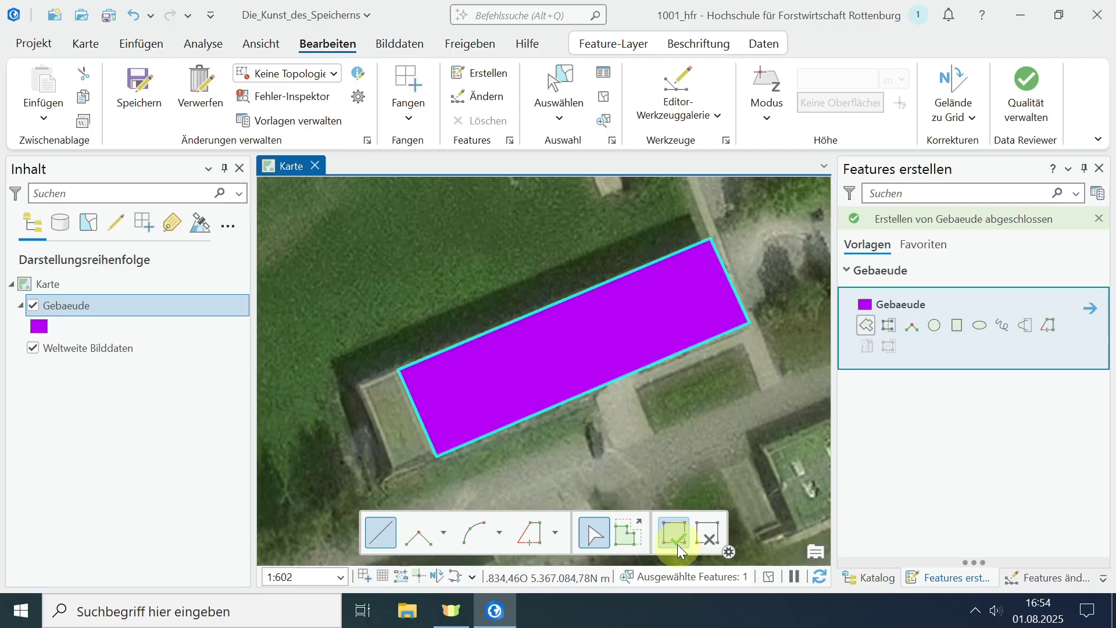
click(211, 95)
click(587, 329)
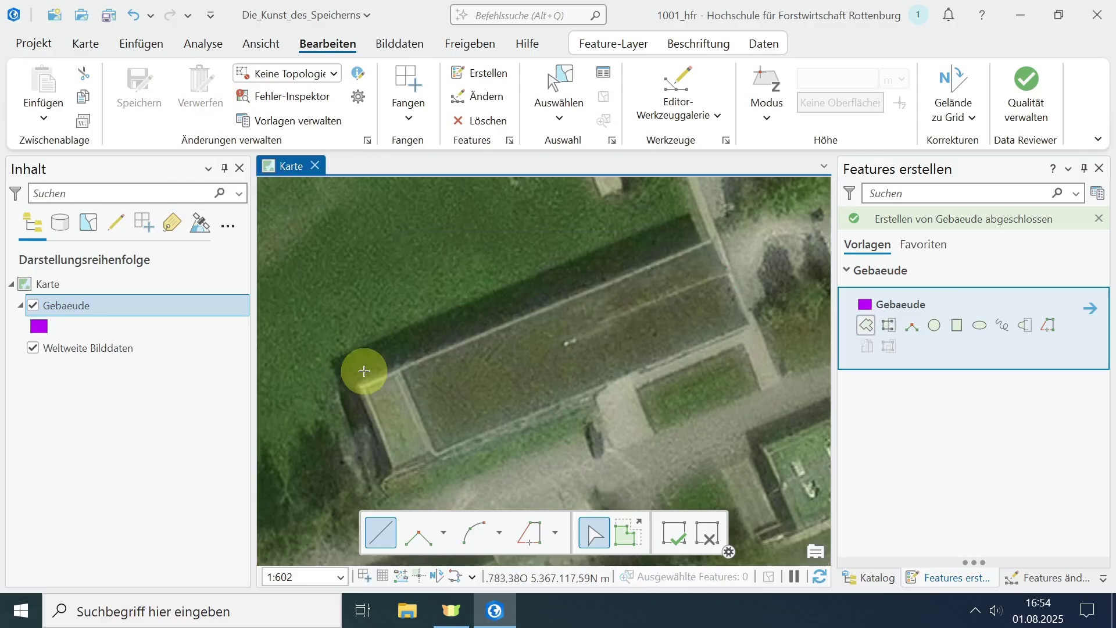
- Digitize the full outline of the long flat-roofed building, including its western end section, as a Gebaeude polygon and save the edits
click(358, 389)
click(389, 471)
click(753, 324)
click(719, 236)
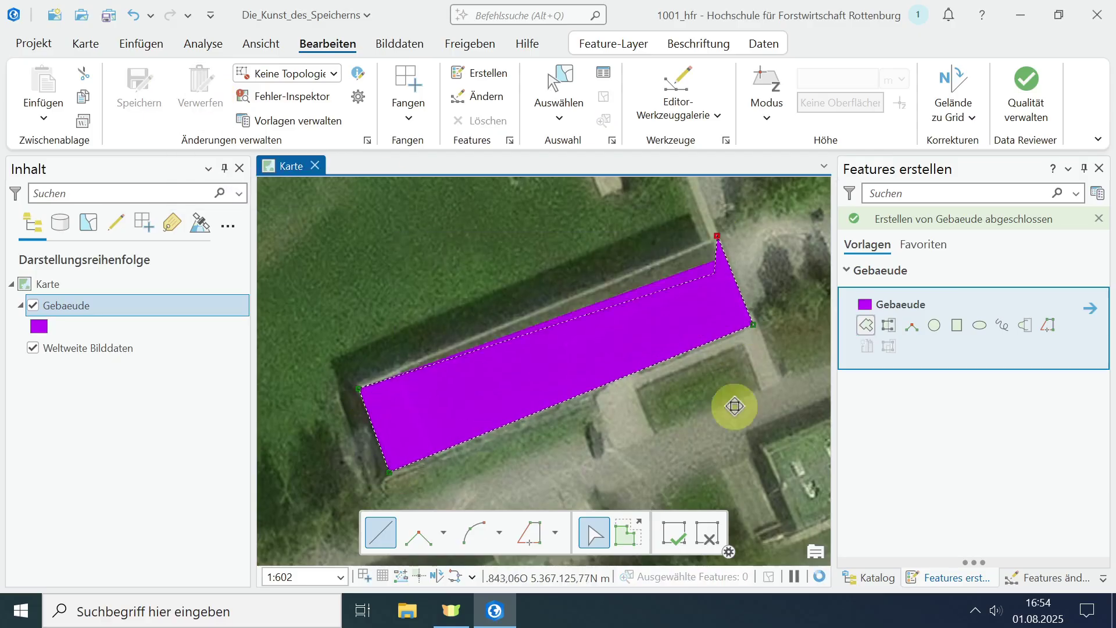
key(F2)
click(160, 108)
click(610, 330)
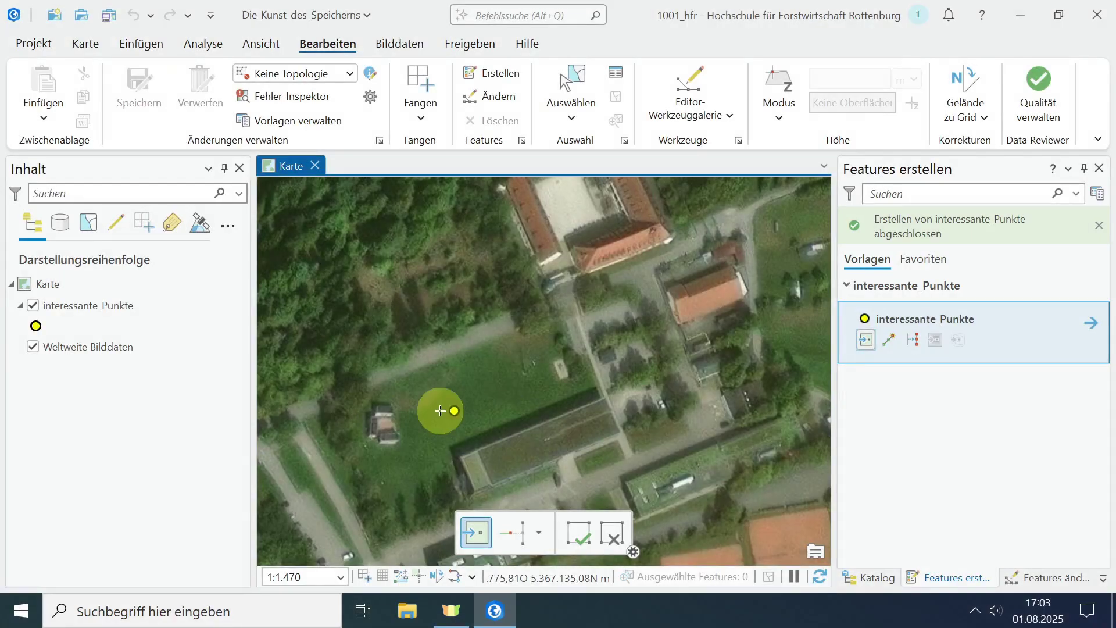
- Place interessante_Punkte points on the small meadow building, at the long building's southern entrance and in the courtyard, and save the edits
click(387, 422)
click(566, 464)
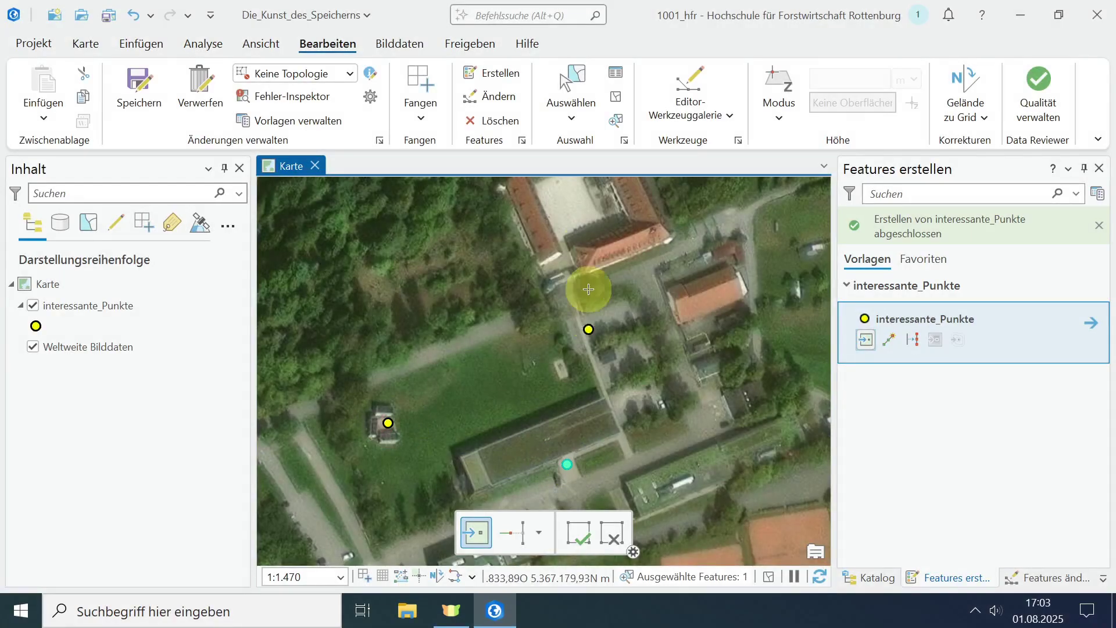
click(145, 108)
click(607, 331)
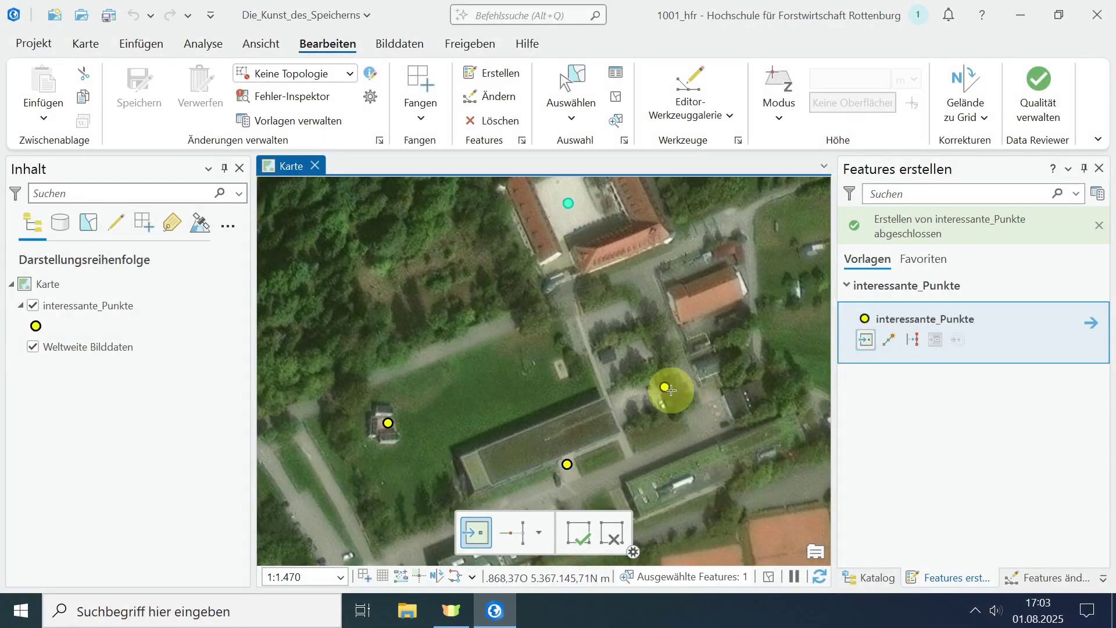
- Place interessante_Punkte points at the red-roofed building's west side and the green-roofed building's north side, and save the edits
click(731, 432)
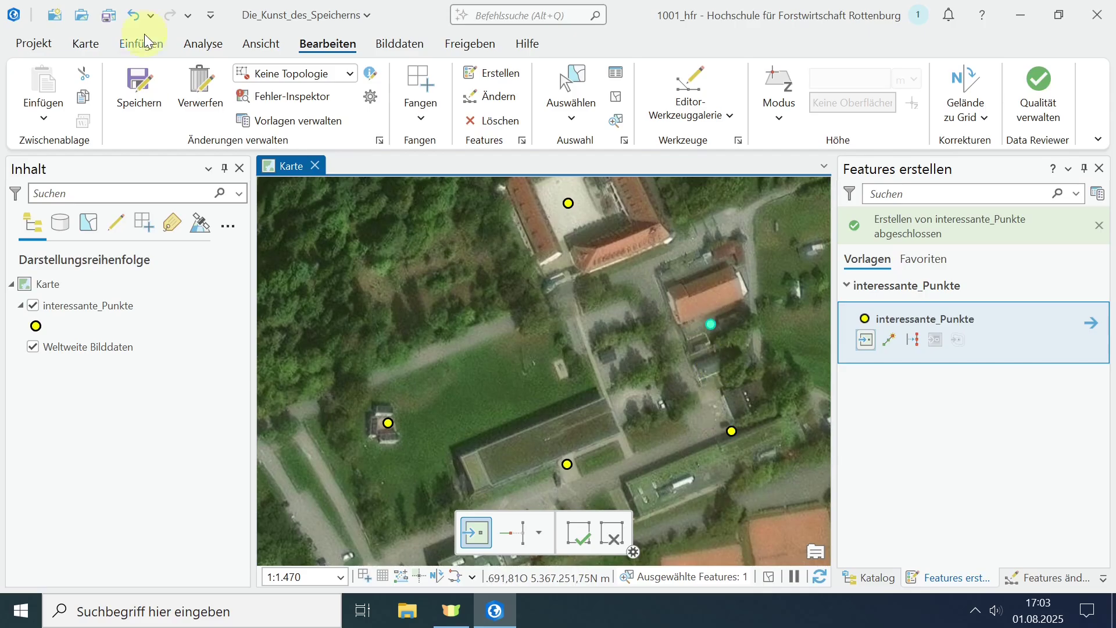
click(722, 425)
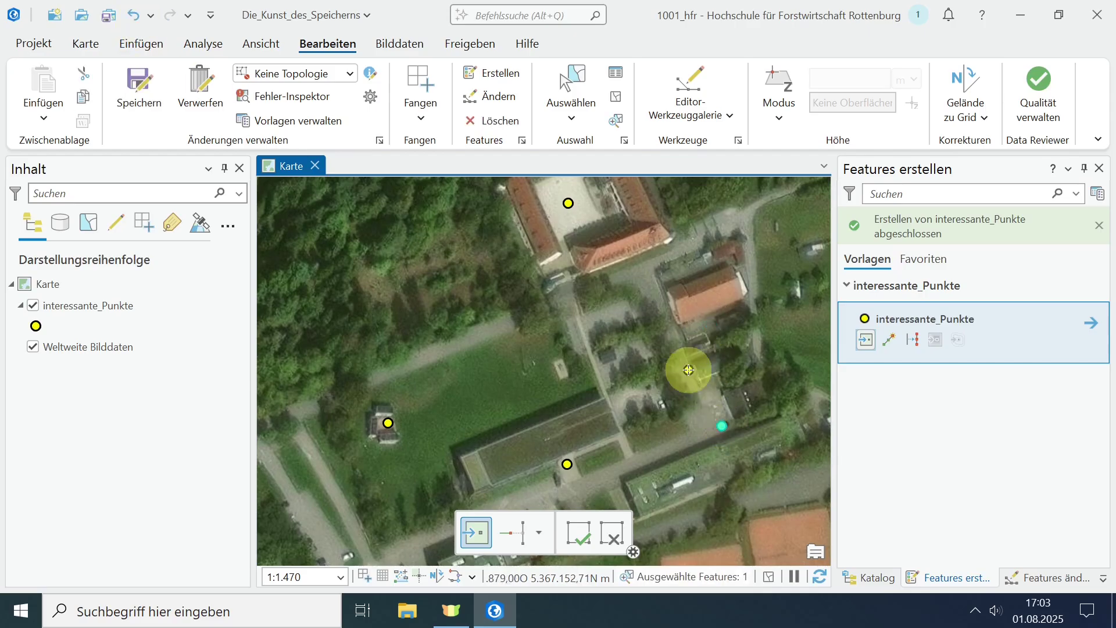
click(665, 309)
click(143, 99)
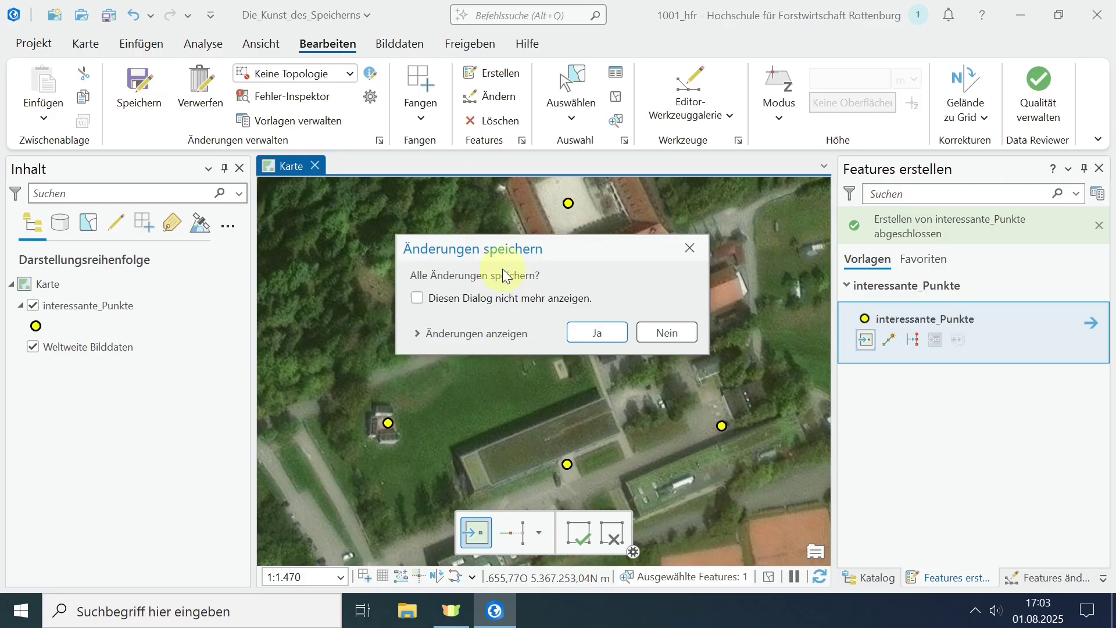
click(604, 330)
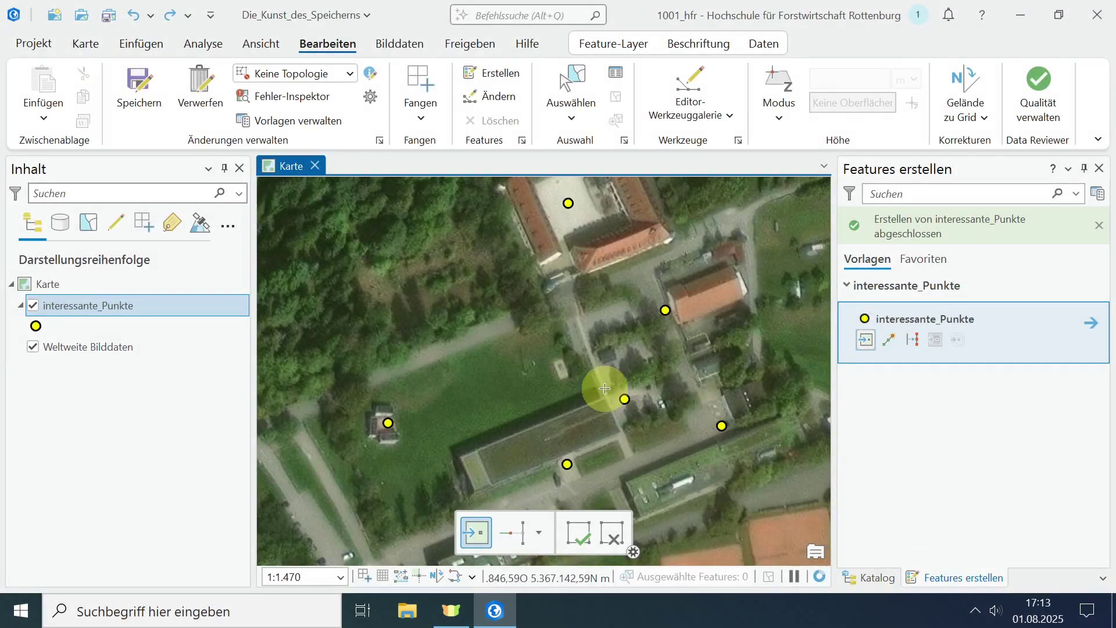
- Add an interessante_Punkte point on the small object north of the long building and save the edits
click(559, 367)
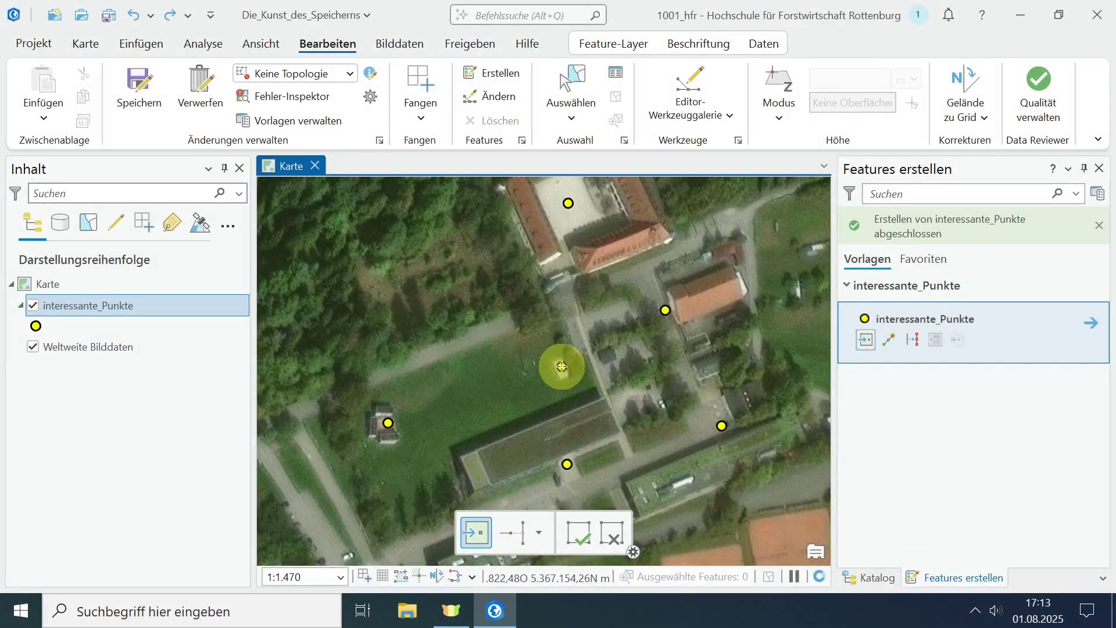
click(147, 104)
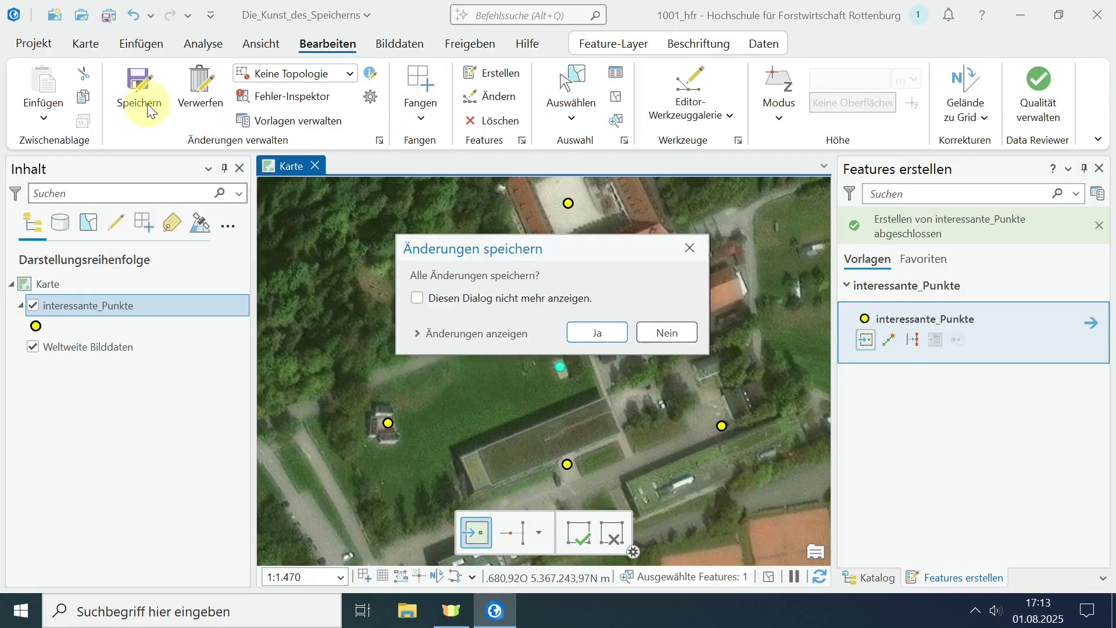
click(575, 334)
- Place two interessante_Punkte points in the forest clearing west of the courtyard
click(462, 267)
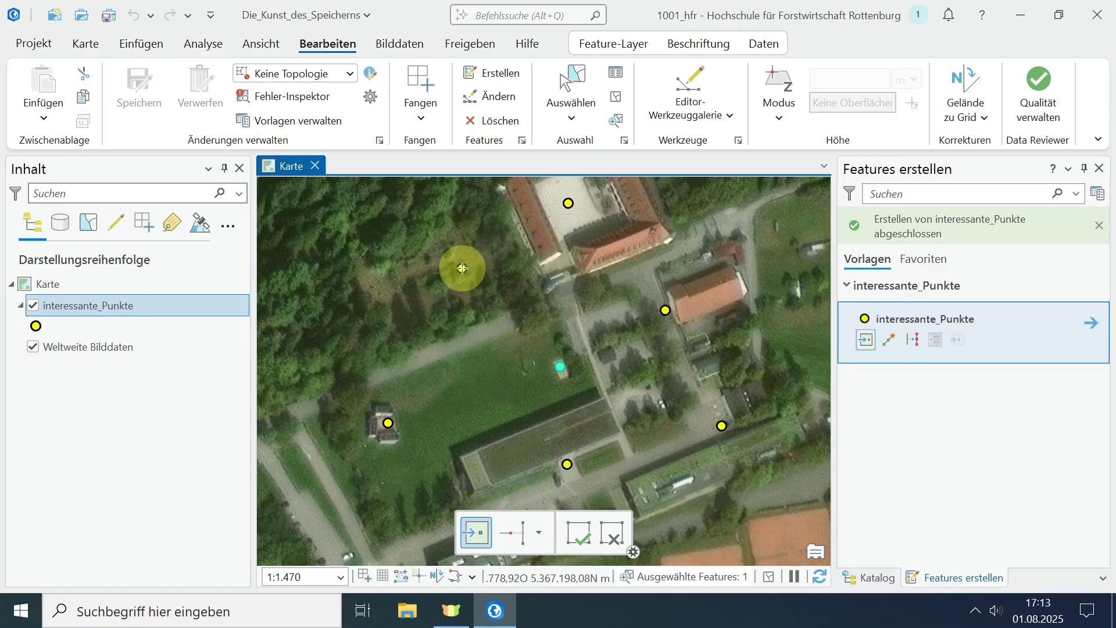
click(416, 285)
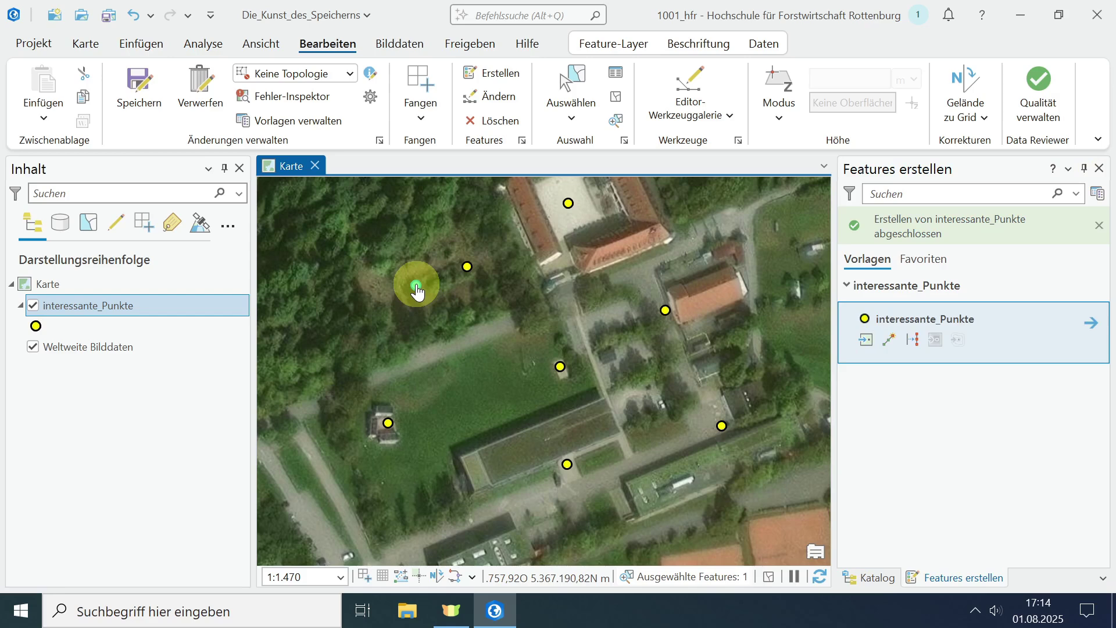
- Open the Paarweise puffern geoprocessing tool from the project favourites
click(203, 44)
click(166, 96)
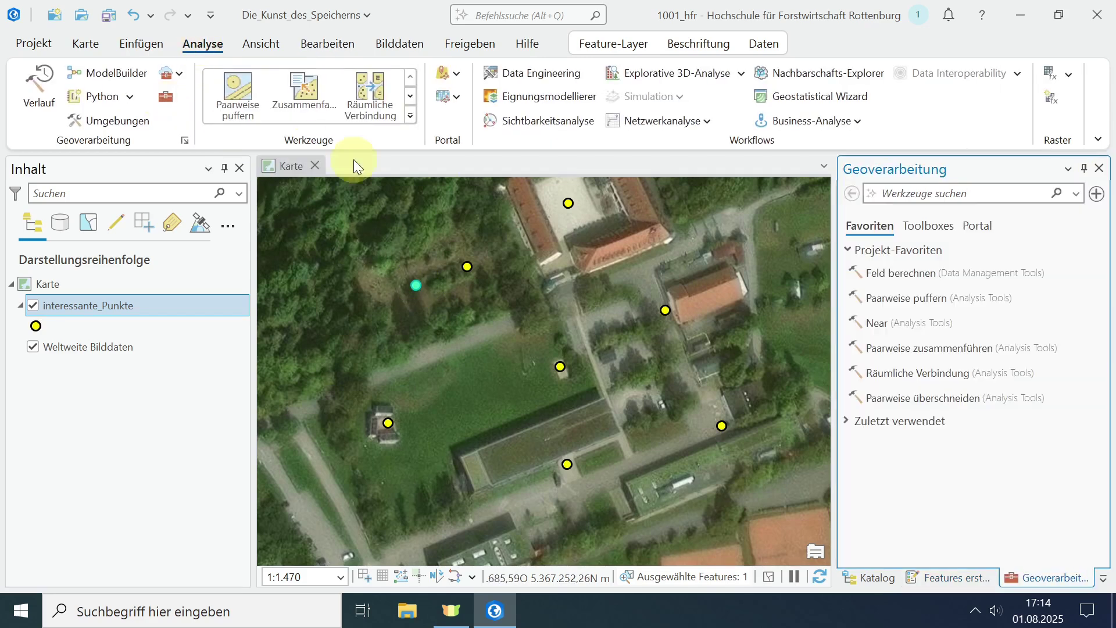
click(879, 294)
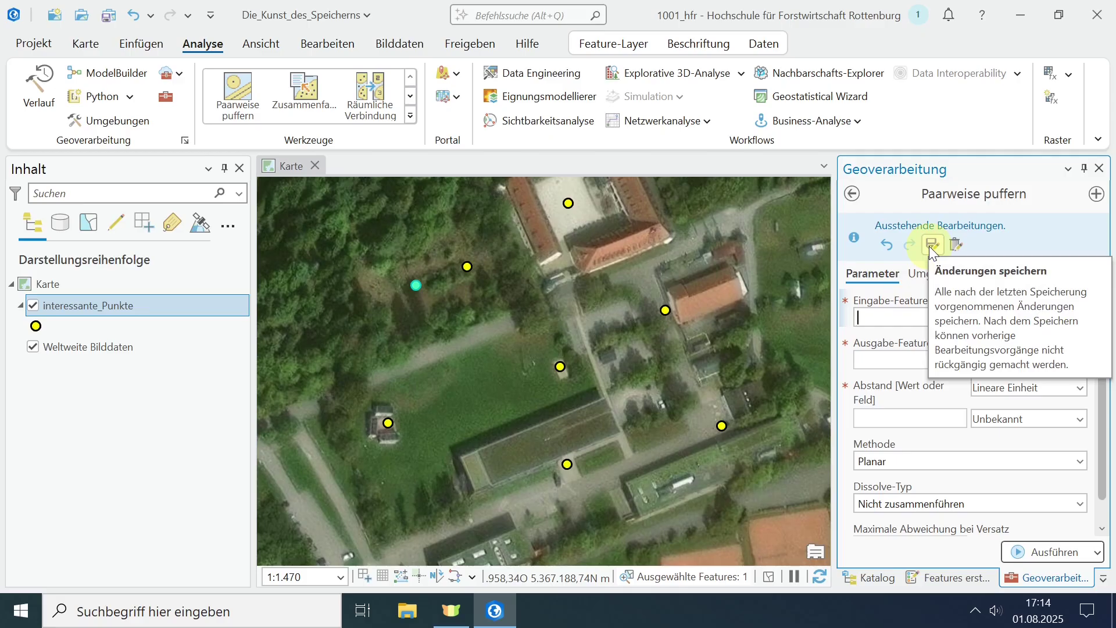
- Review the unsaved changes while closing the project, cancel closing, and save the pending edits from the Paarweise puffern tool
click(1097, 18)
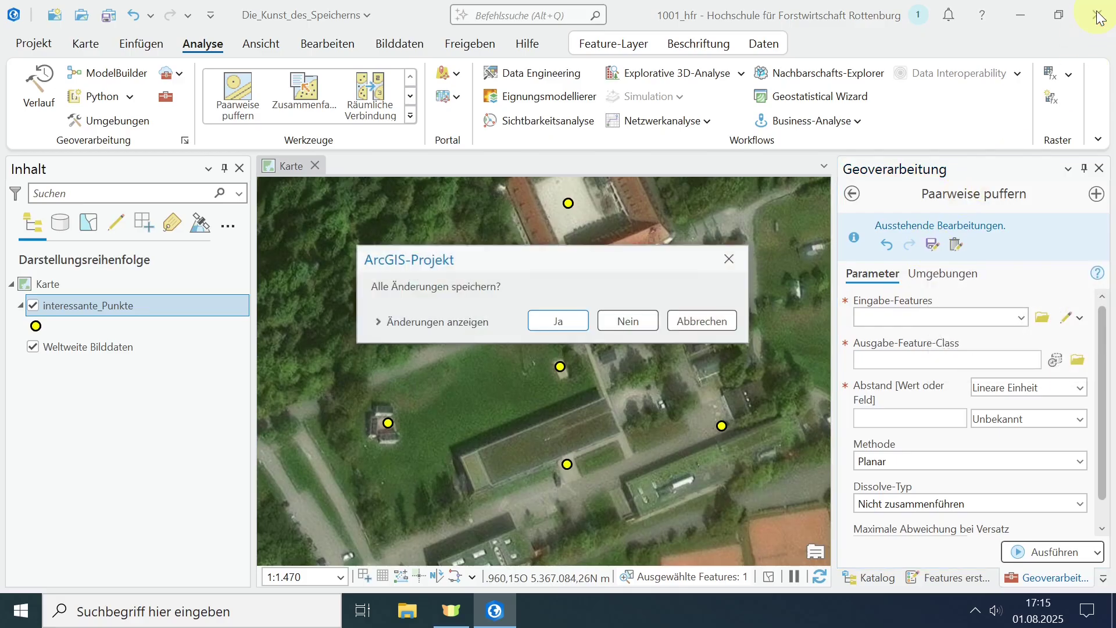
click(431, 323)
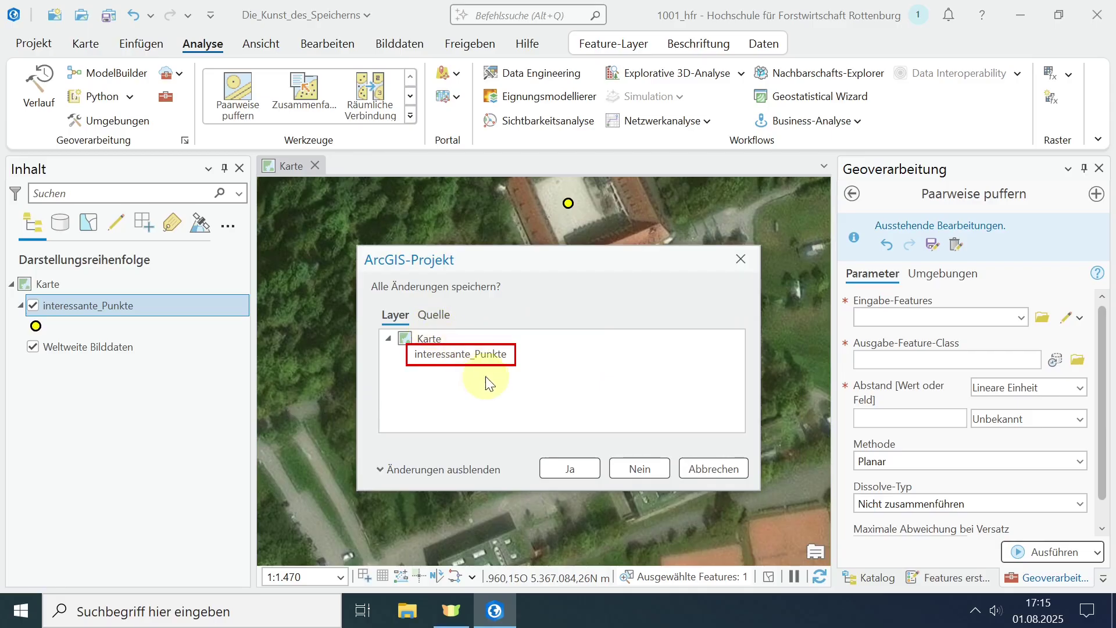
click(708, 467)
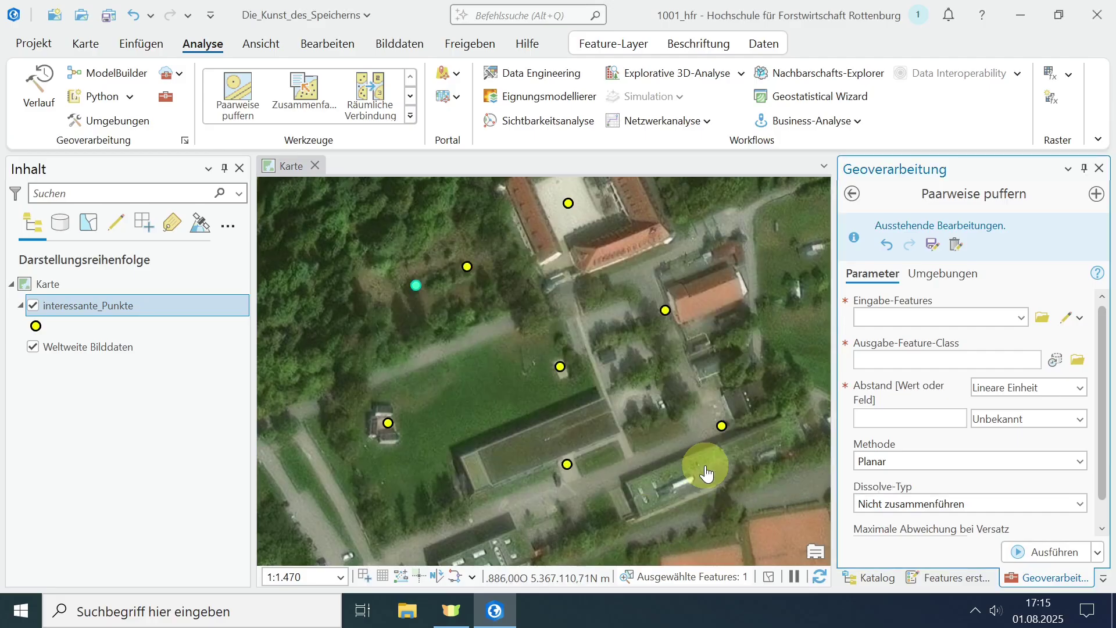
click(932, 244)
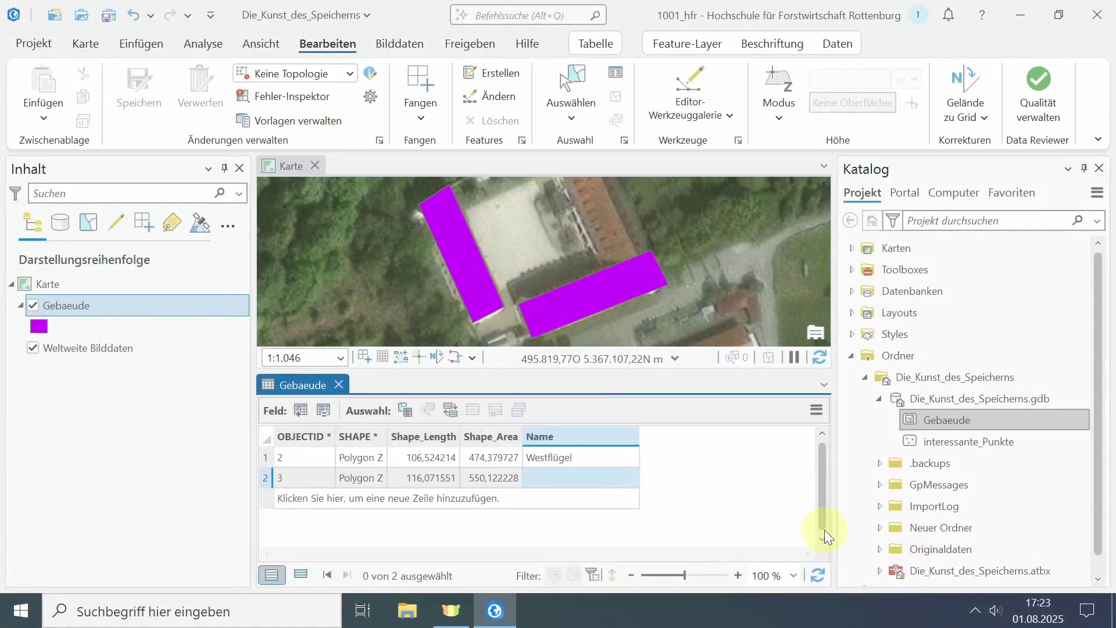
- Enter Südflügel as the Name of the second Gebaeude polygon and save the edits
key(F2)
text(Sü)
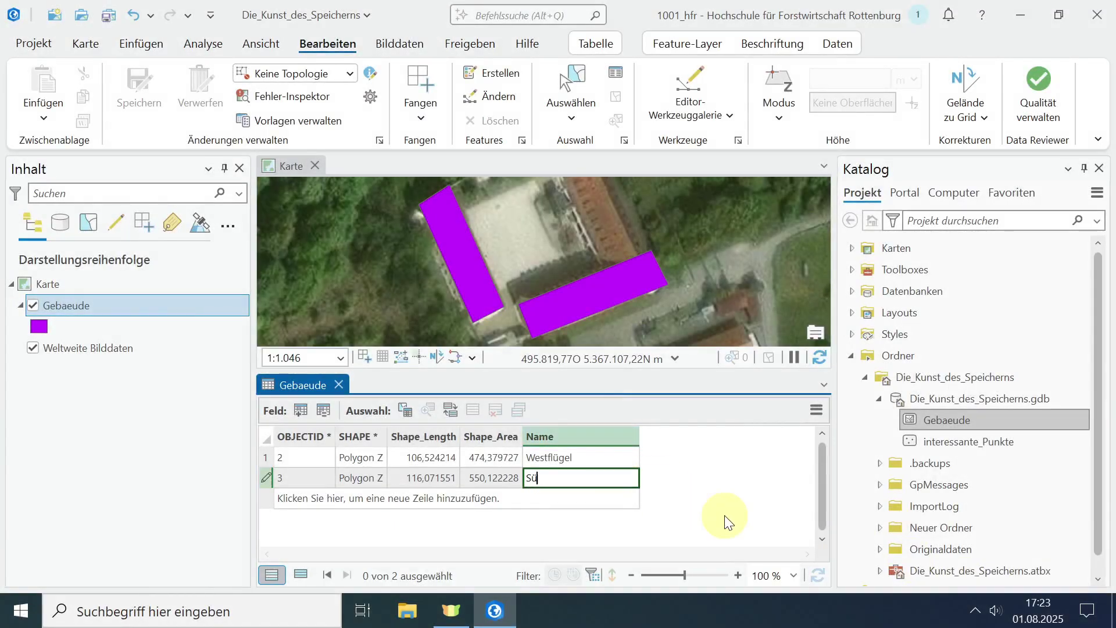
text(dflügel)
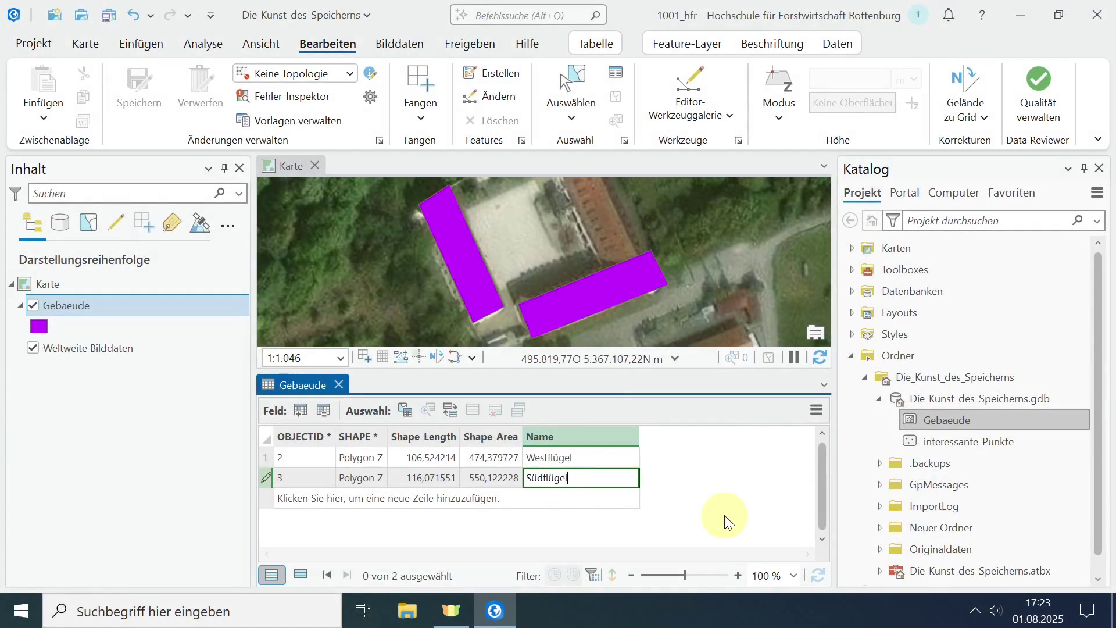
click(631, 504)
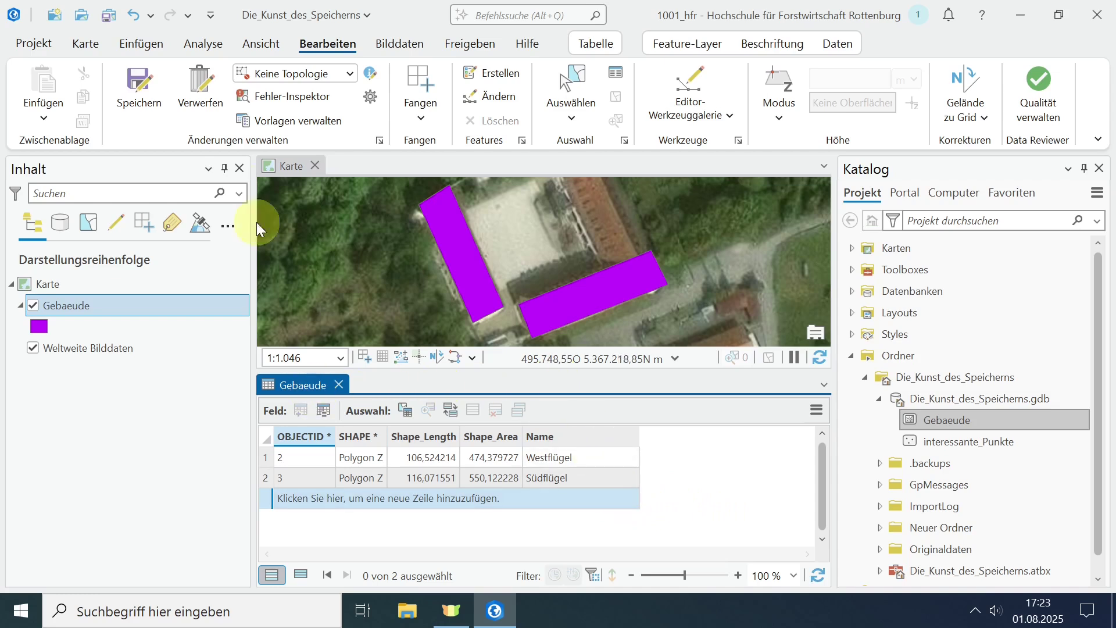
click(143, 100)
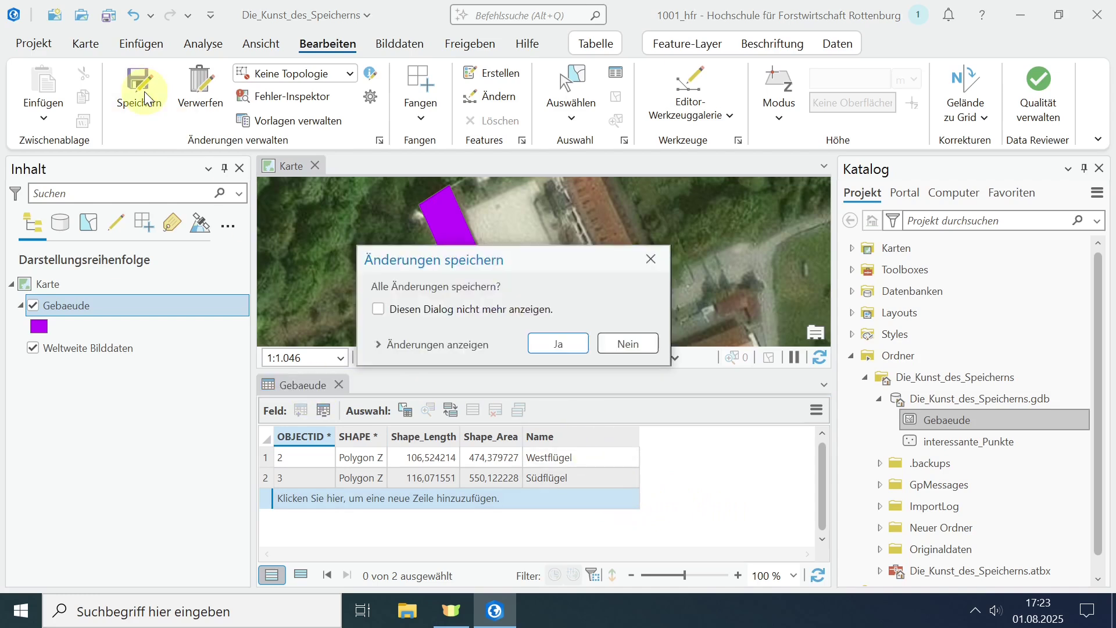
click(559, 342)
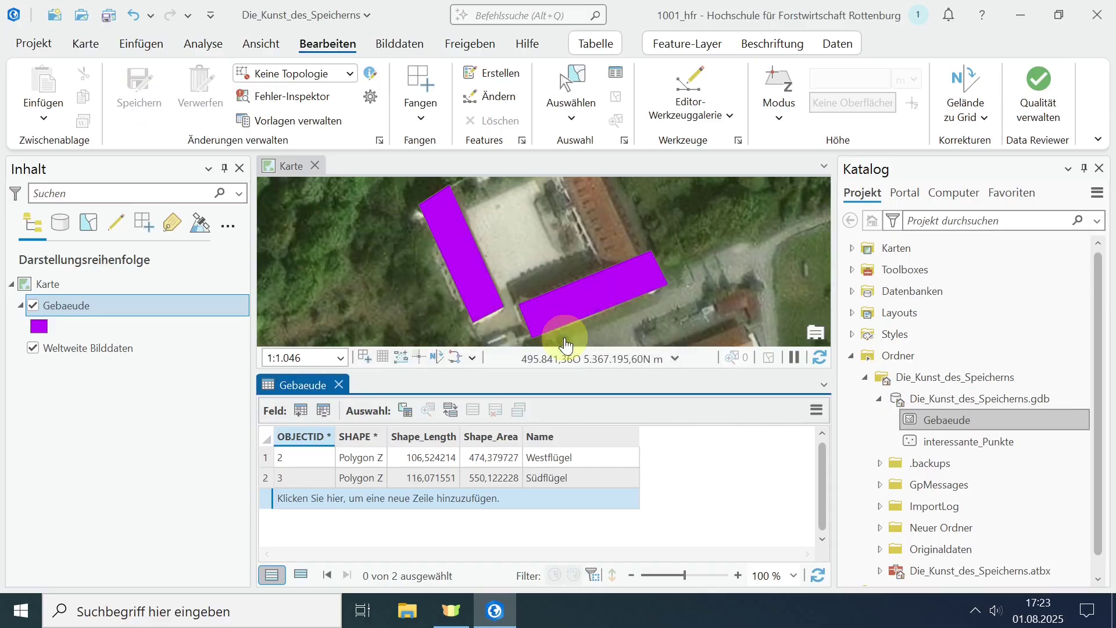
- Add a Baujahr field of data type Short to the Gebaeude table, save the field design and close it
click(308, 412)
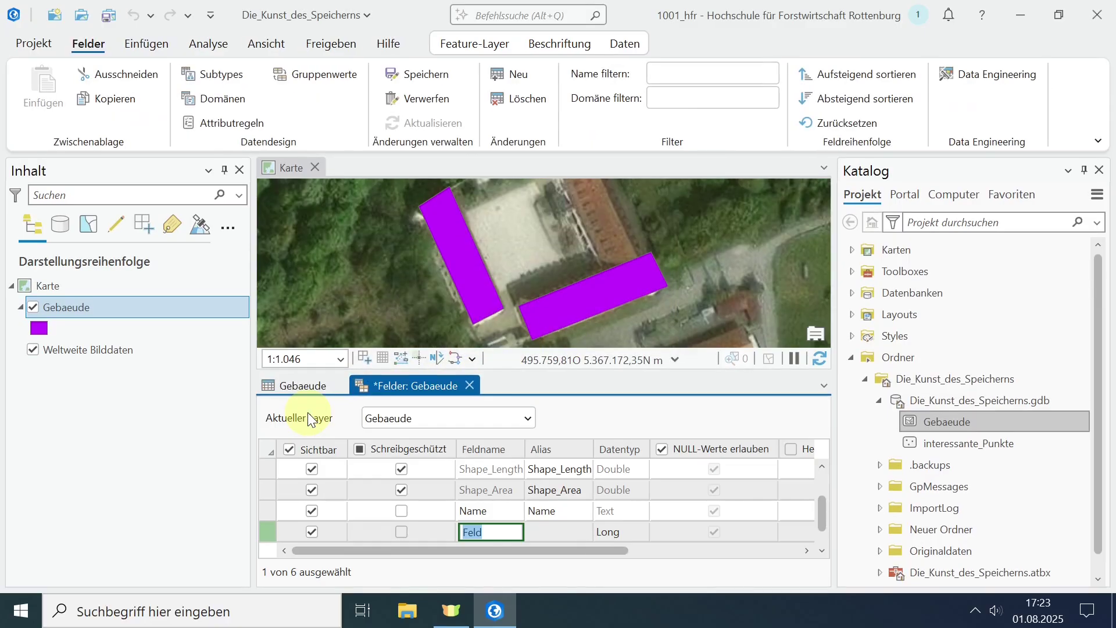
text(Baujahr)
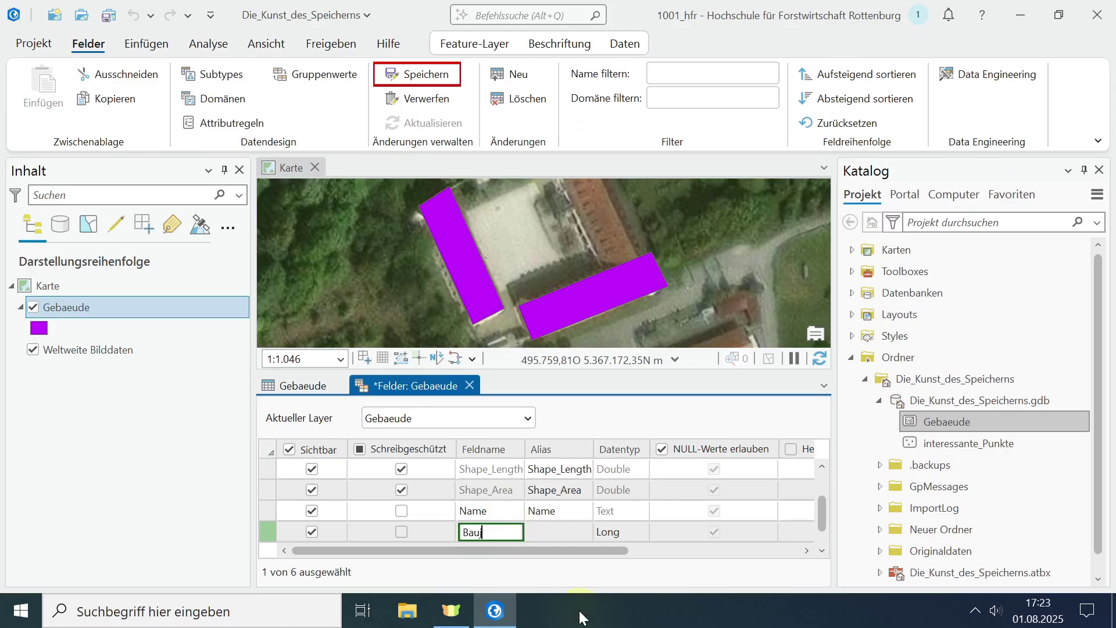
click(616, 534)
click(616, 535)
scroll(696, 339, up, 1)
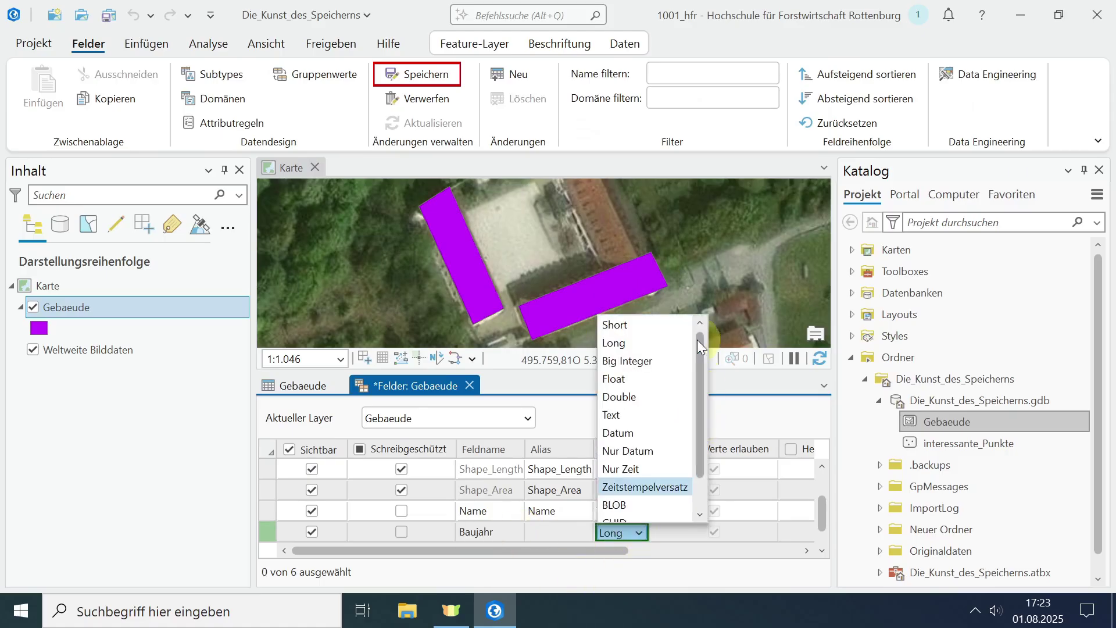
click(651, 323)
click(427, 78)
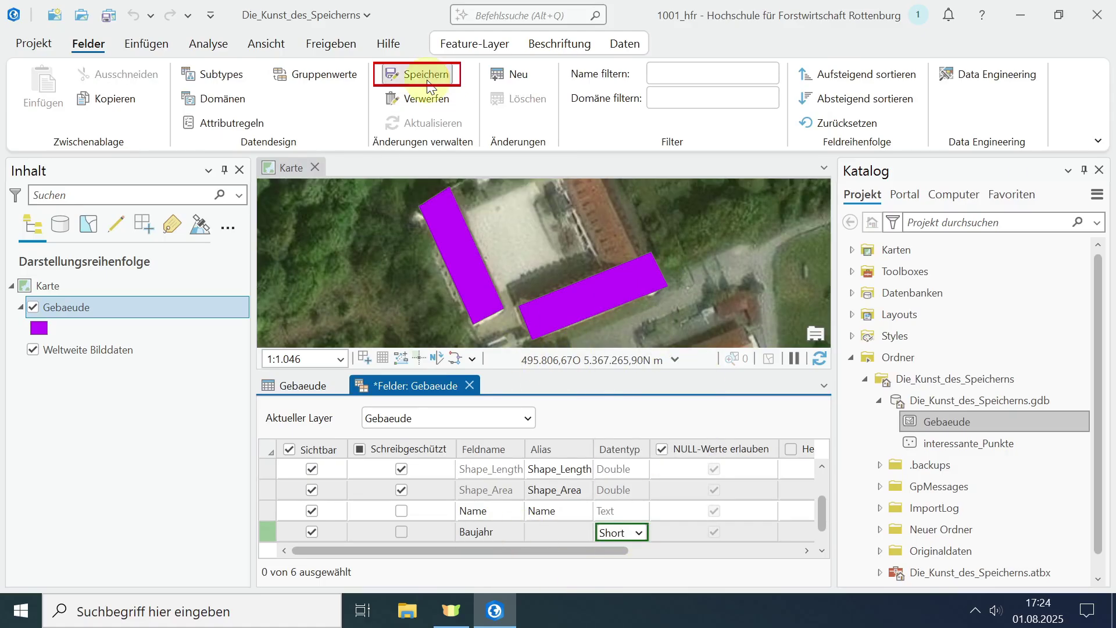
click(466, 385)
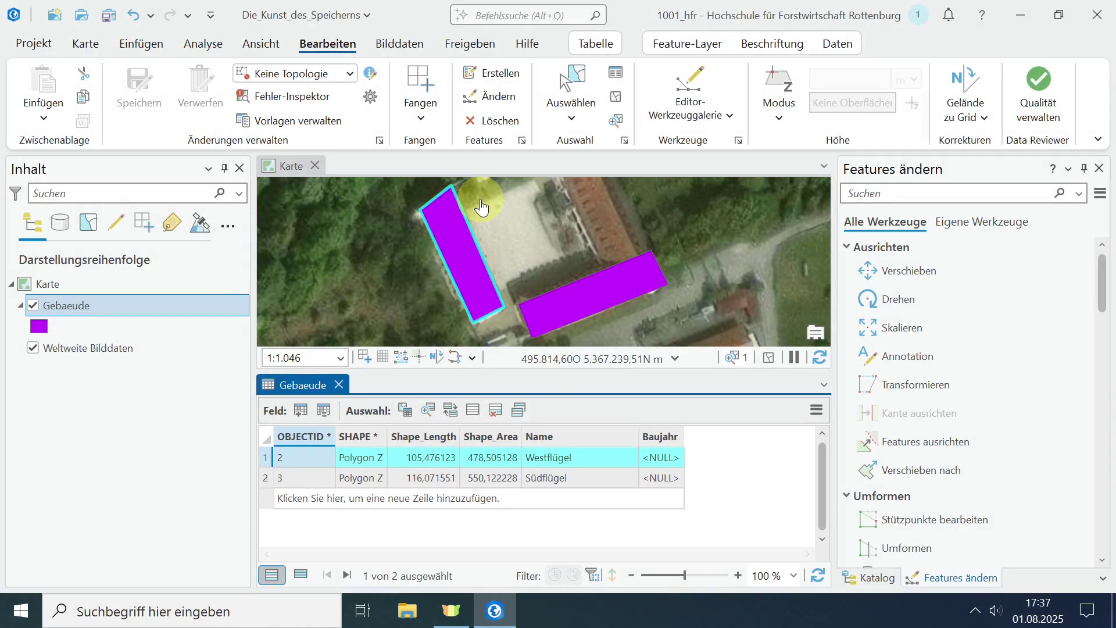
- Adjust the northern corner vertices of the Westflügel polygon to fit the building outline and finish the geometry edit
click(491, 95)
click(898, 520)
drag(452, 187, 453, 188)
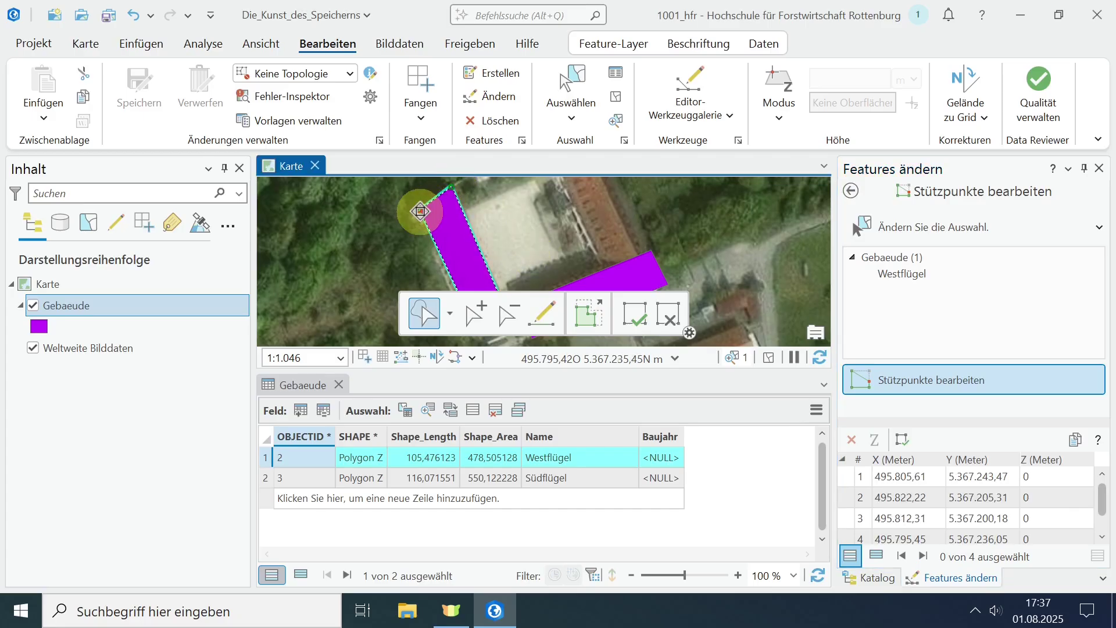
click(632, 314)
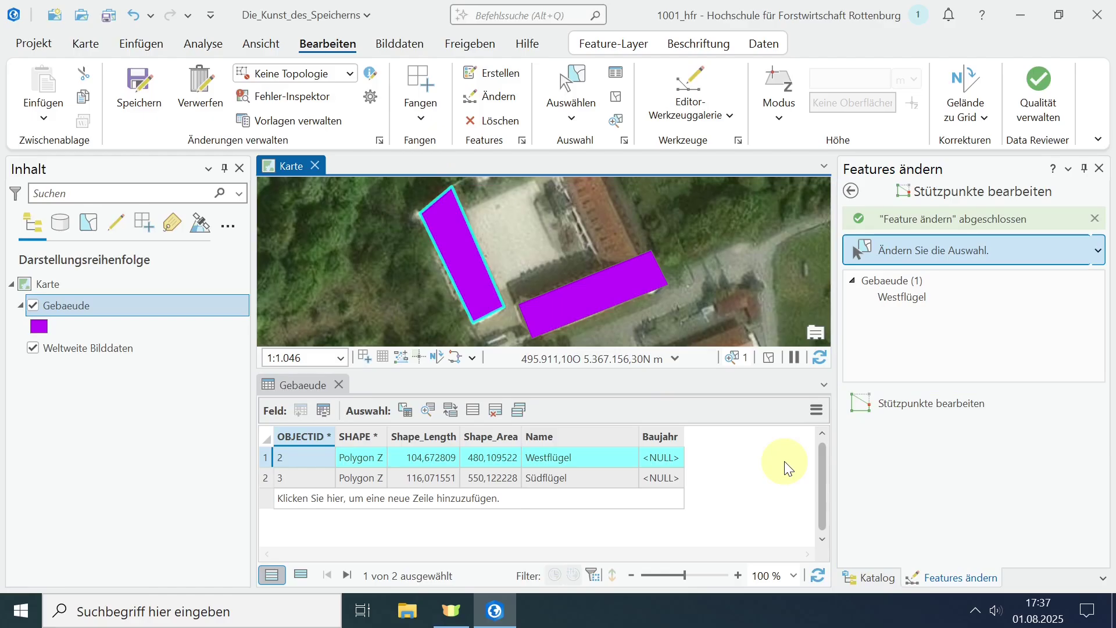
- Check whether a field can be added with pending edits, save the edits, and start adding a field to Gebaeude
click(87, 43)
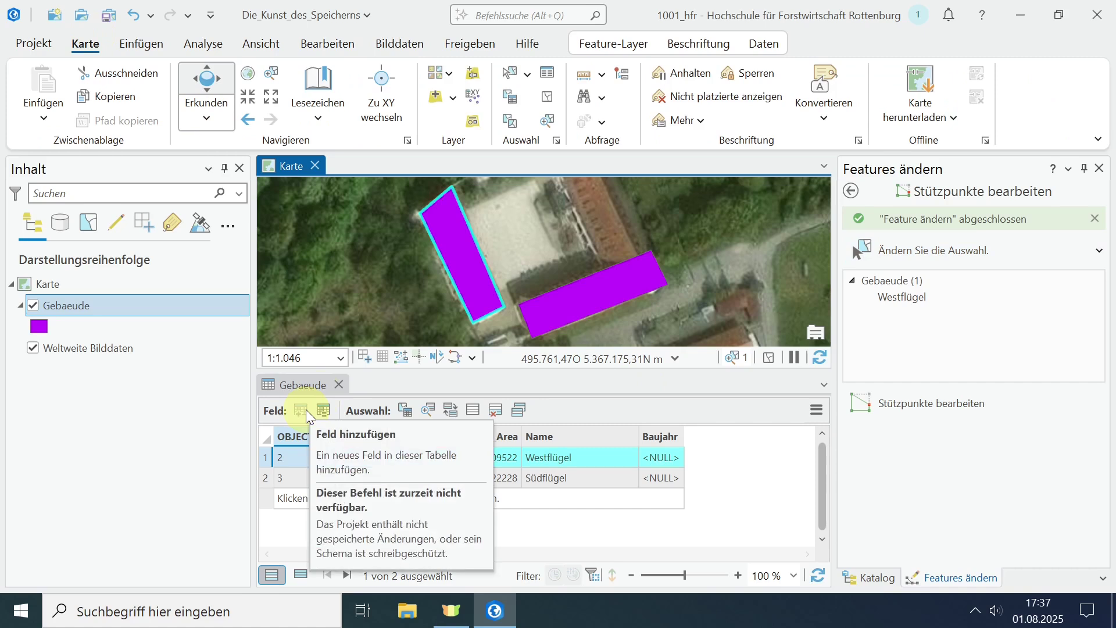
click(329, 46)
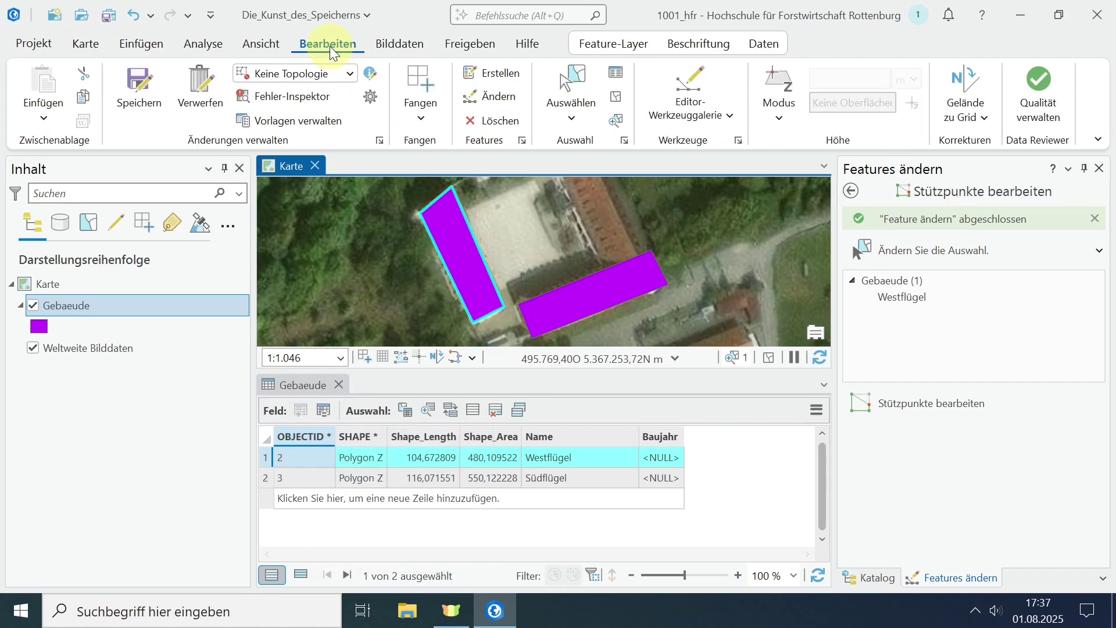
click(138, 87)
click(552, 342)
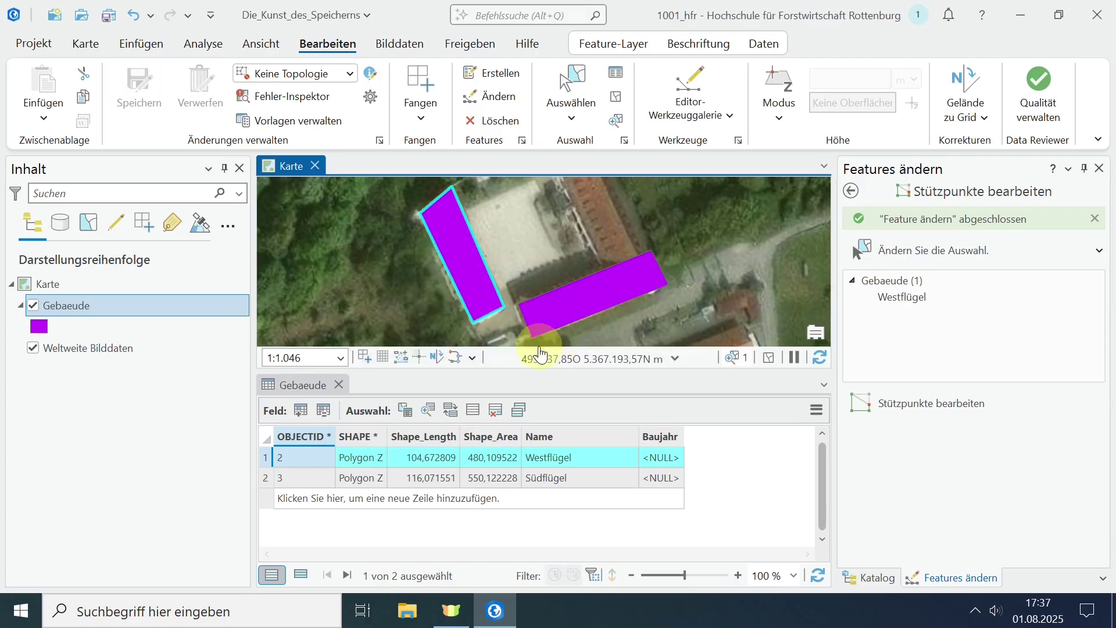
click(301, 411)
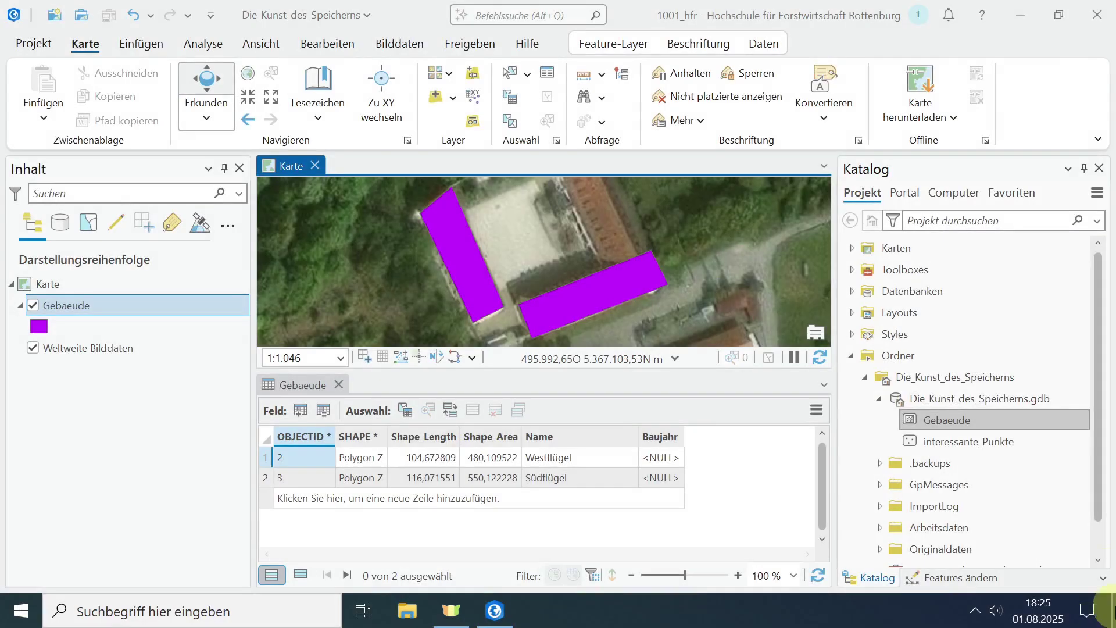
- Close ArcGIS Pro and open the folder D:\GIS_Grundlagen\praktische_Uebungen\Die_Kunst_des_Speicherns in File Explorer
click(1093, 23)
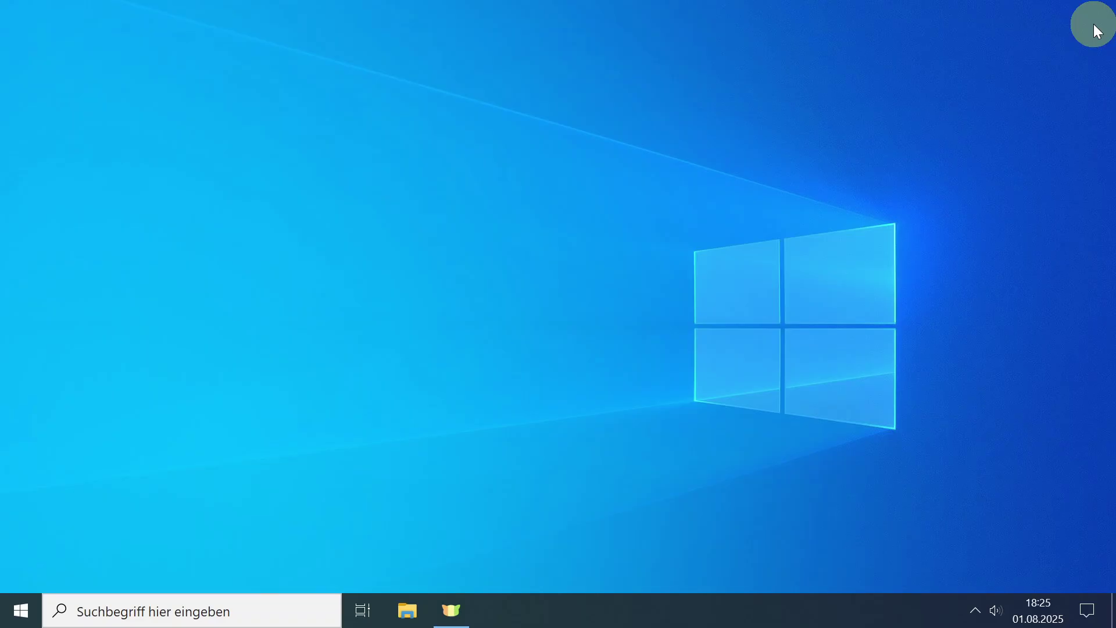
click(410, 608)
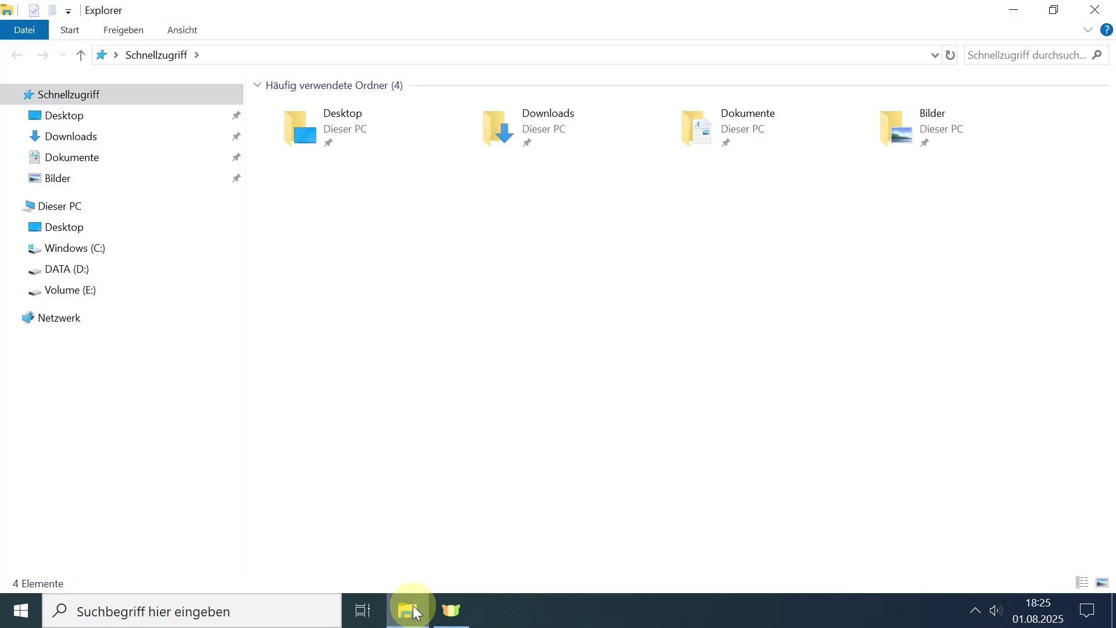
click(62, 270)
double_click(336, 111)
double_click(340, 108)
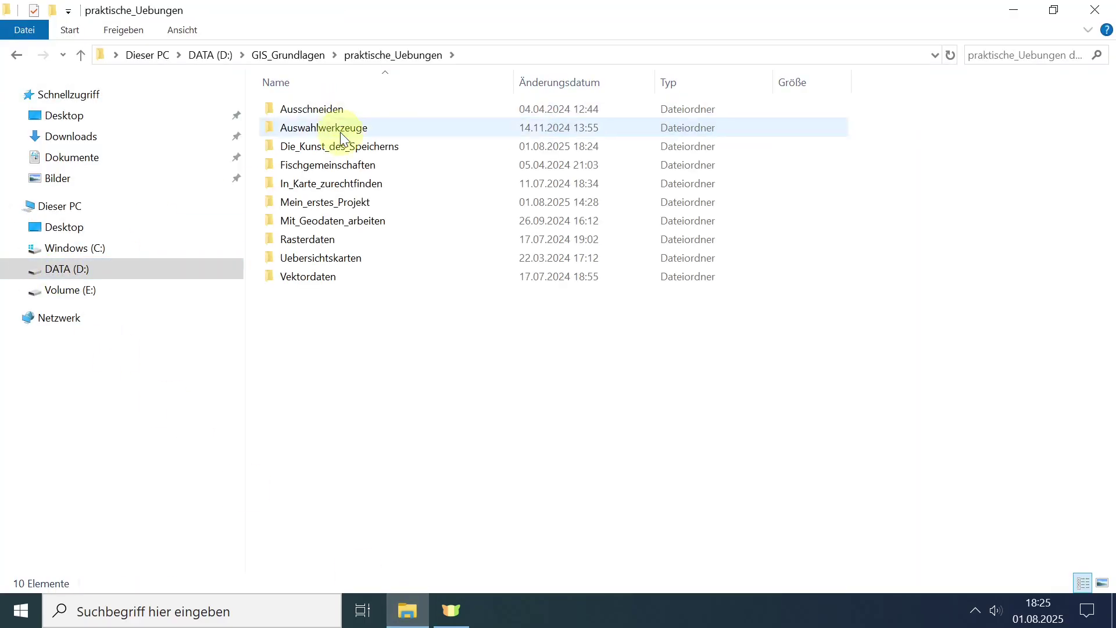
double_click(340, 145)
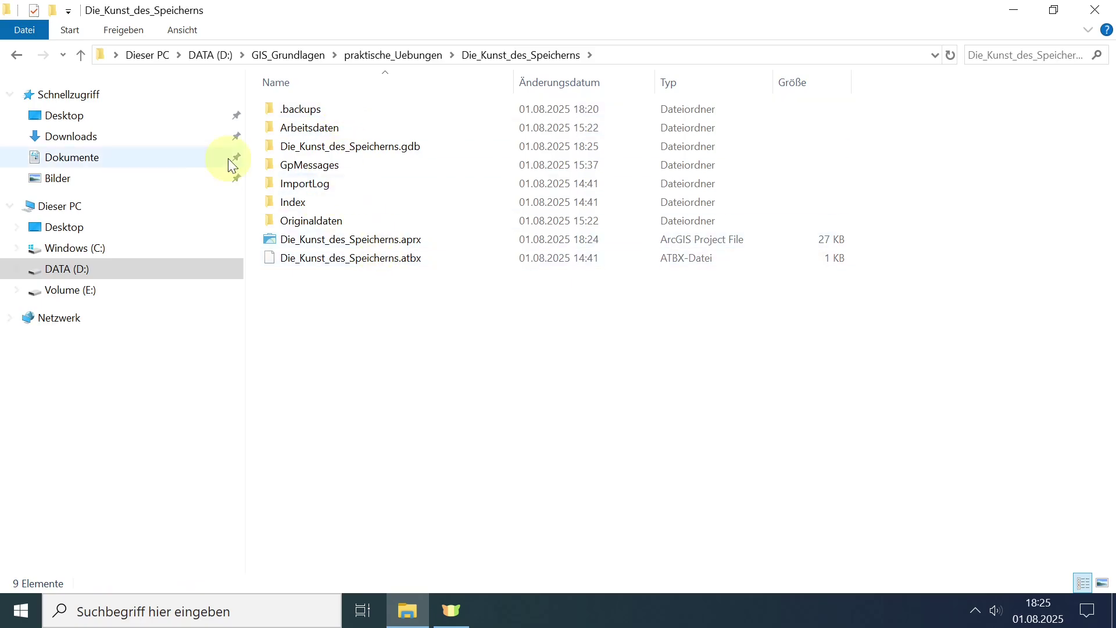
- Copy the whole Die_Kunst_des_Speicherns project folder from praktische_Uebungen into GIS_Grundlagen
click(17, 57)
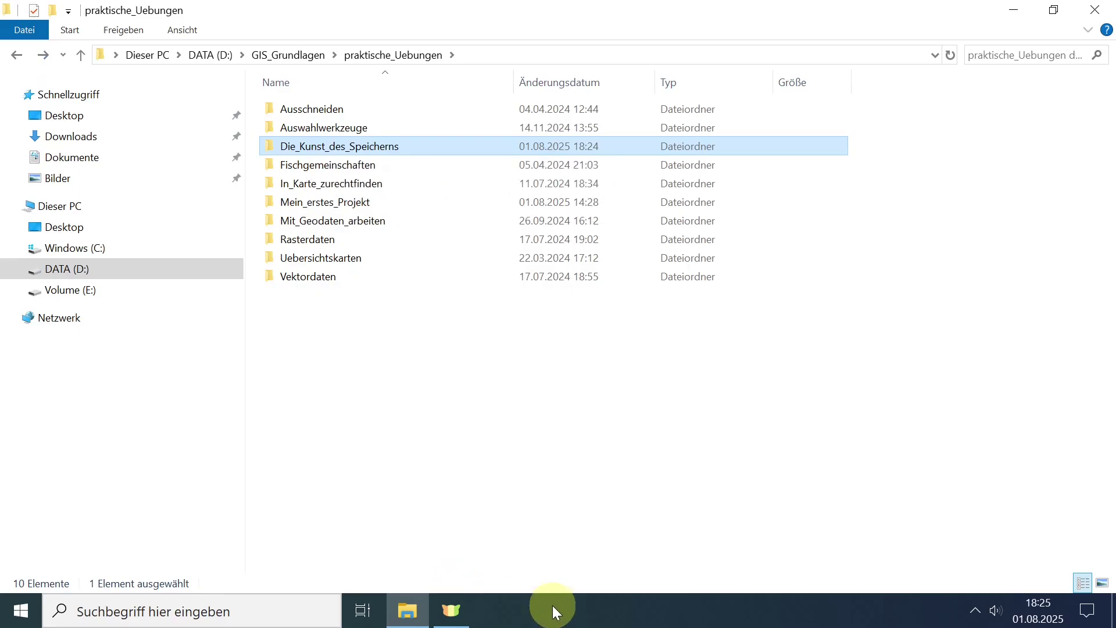
right_click(348, 146)
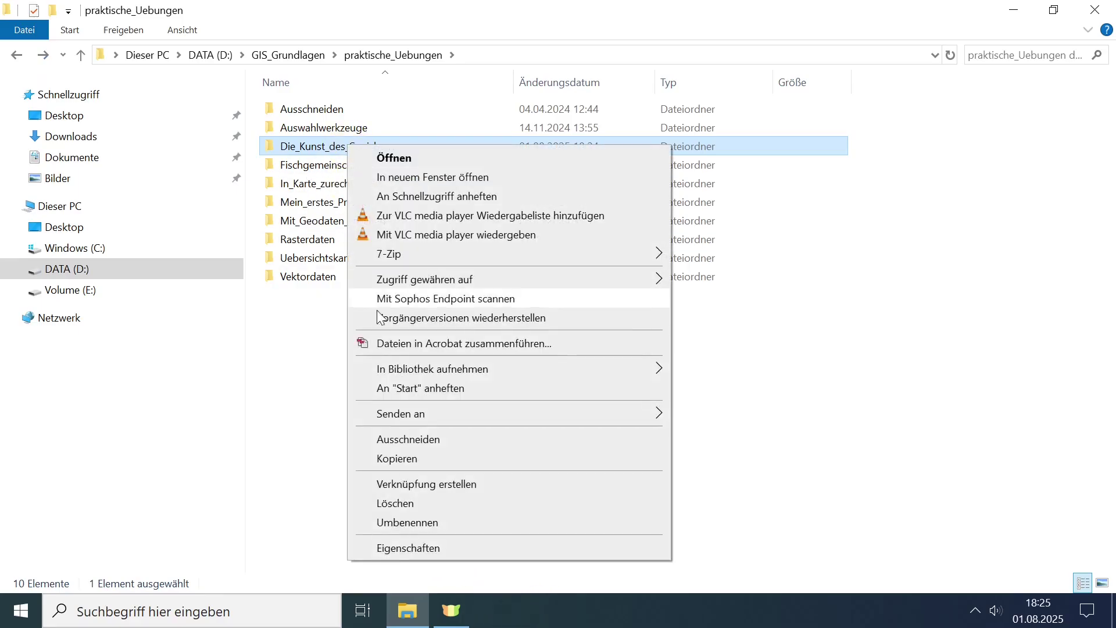
click(393, 459)
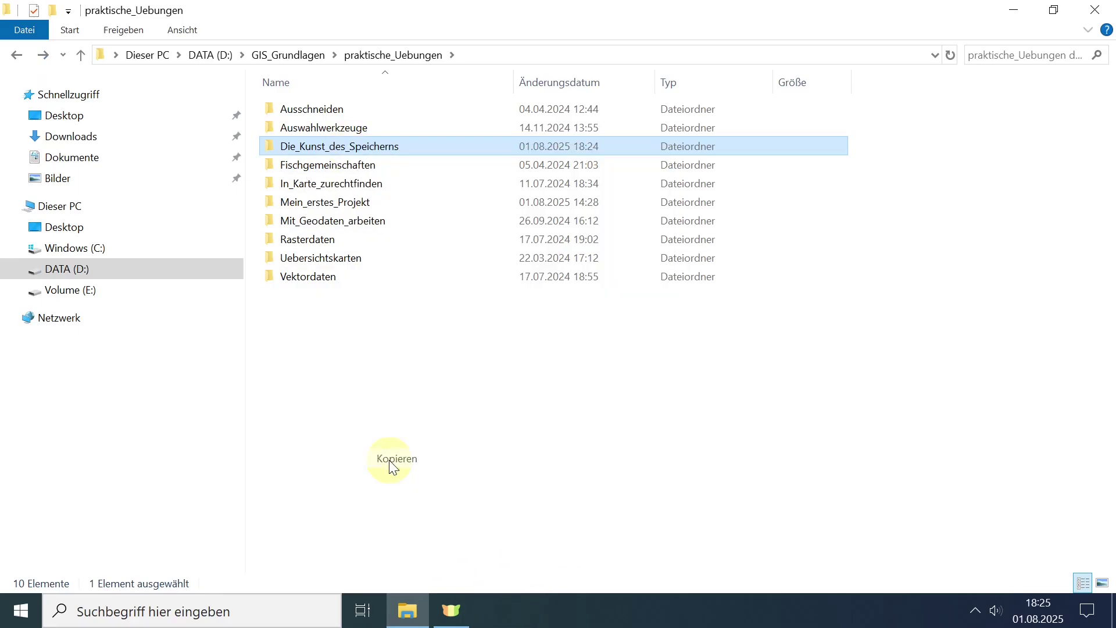
click(274, 57)
right_click(323, 268)
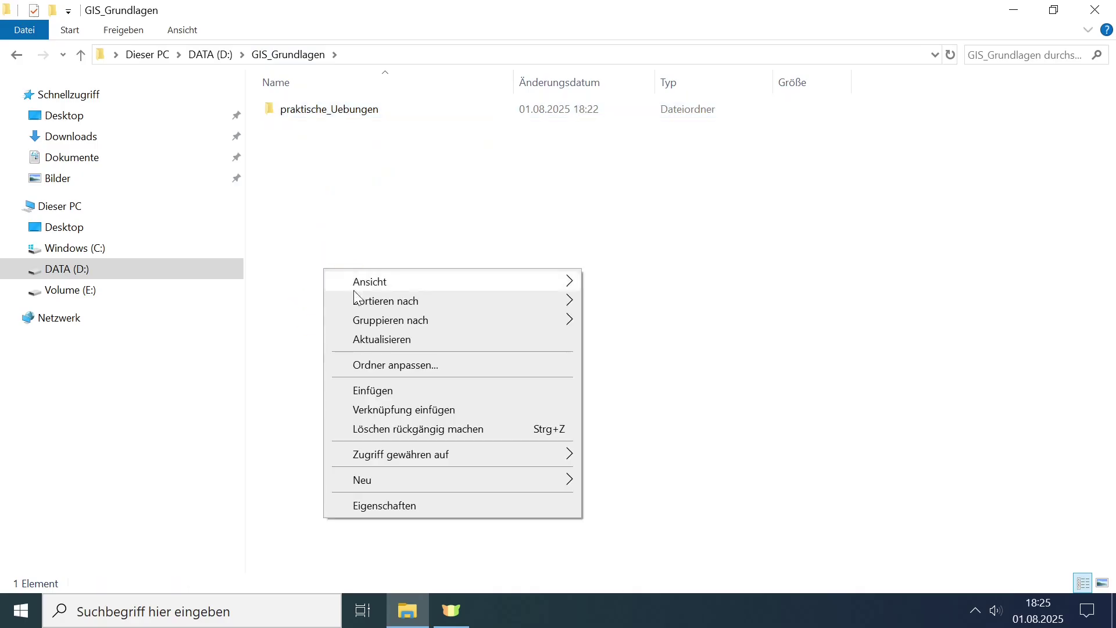
click(372, 390)
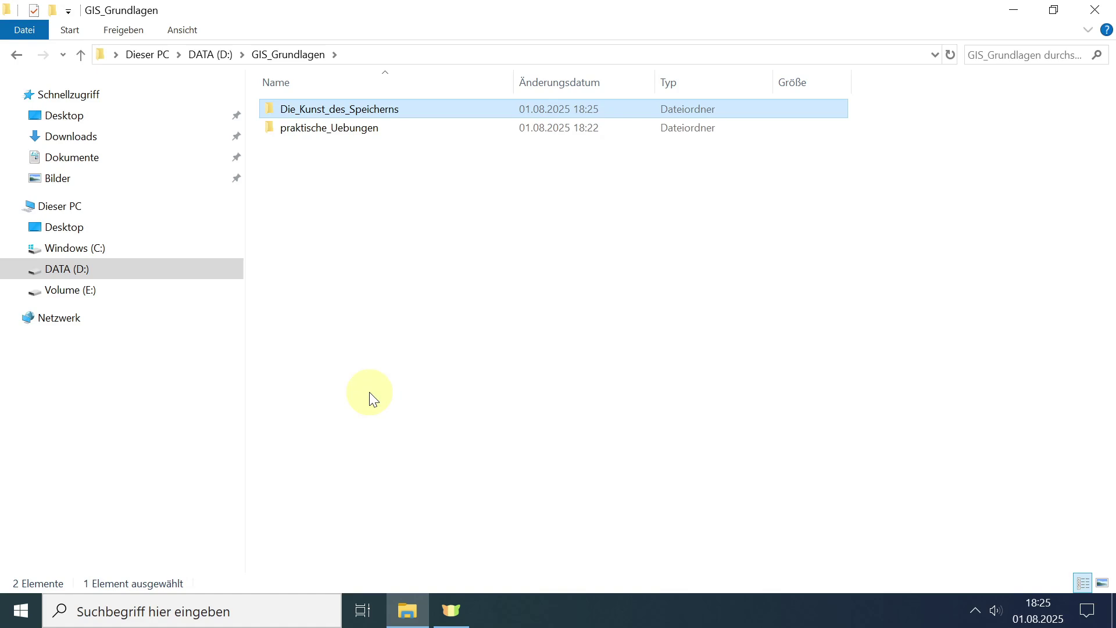
- Compress the copied Die_Kunst_des_Speicherns folder into a ZIP archive, keeping the suggested name
right_click(388, 110)
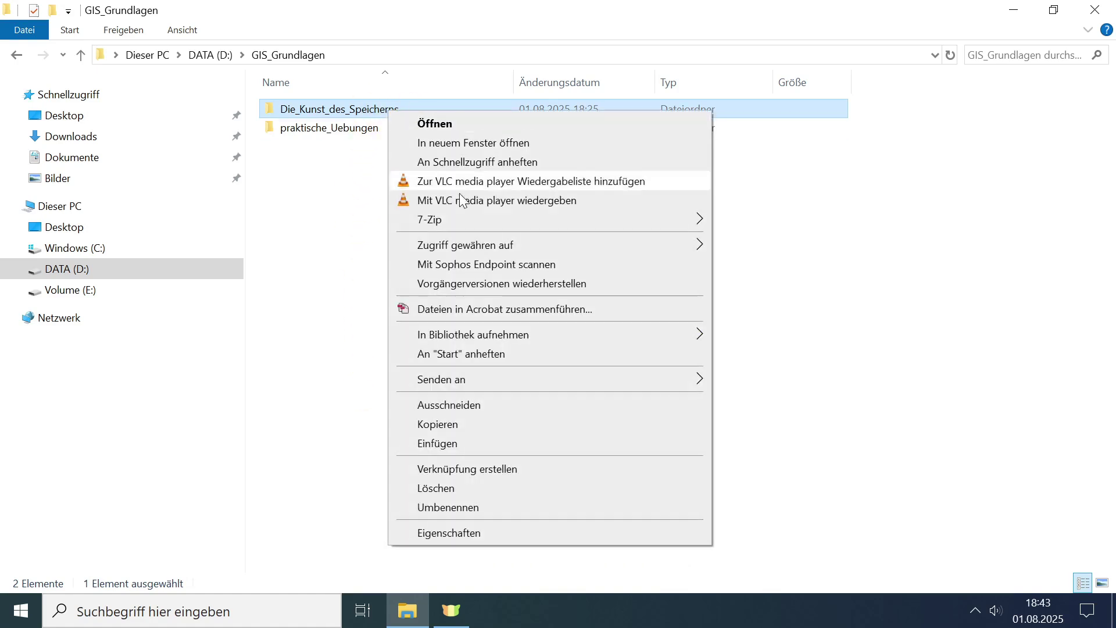
mouse_move(503, 377)
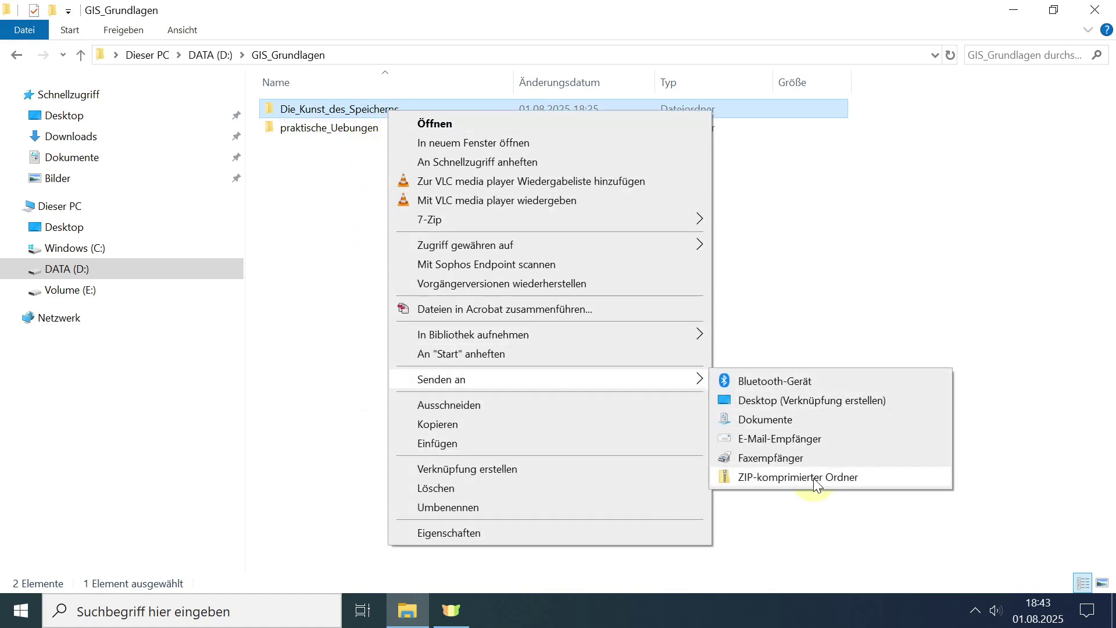
click(812, 477)
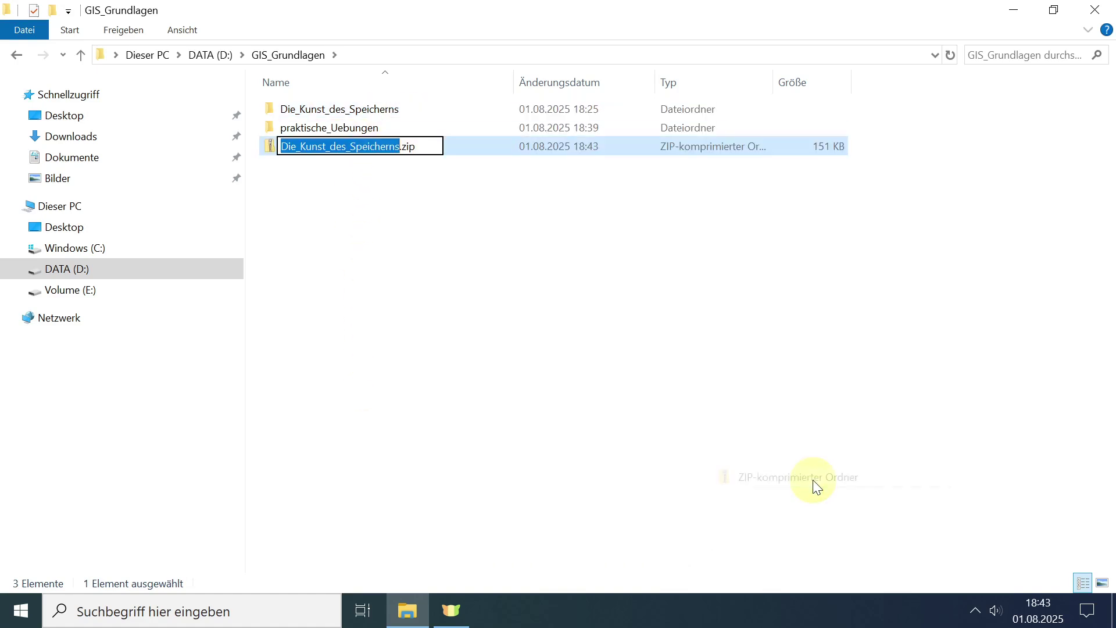
click(405, 177)
click(320, 147)
drag(319, 147, 331, 258)
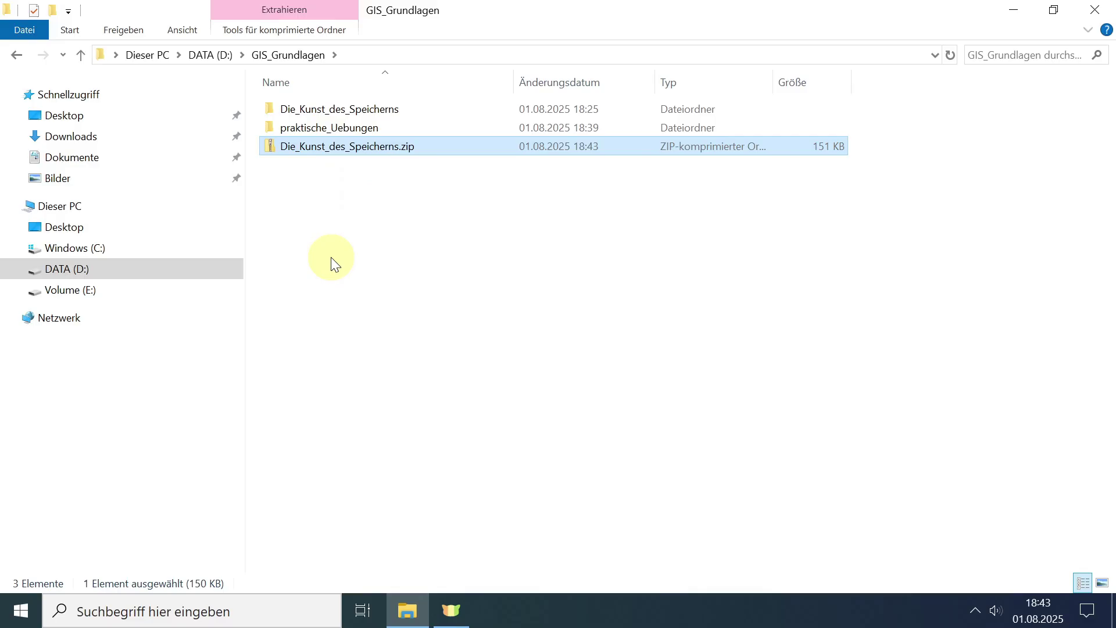
- Examine the project folder contents inside Die_Kunst_des_Speicherns.zip and return to GIS_Grundlagen
double_click(361, 145)
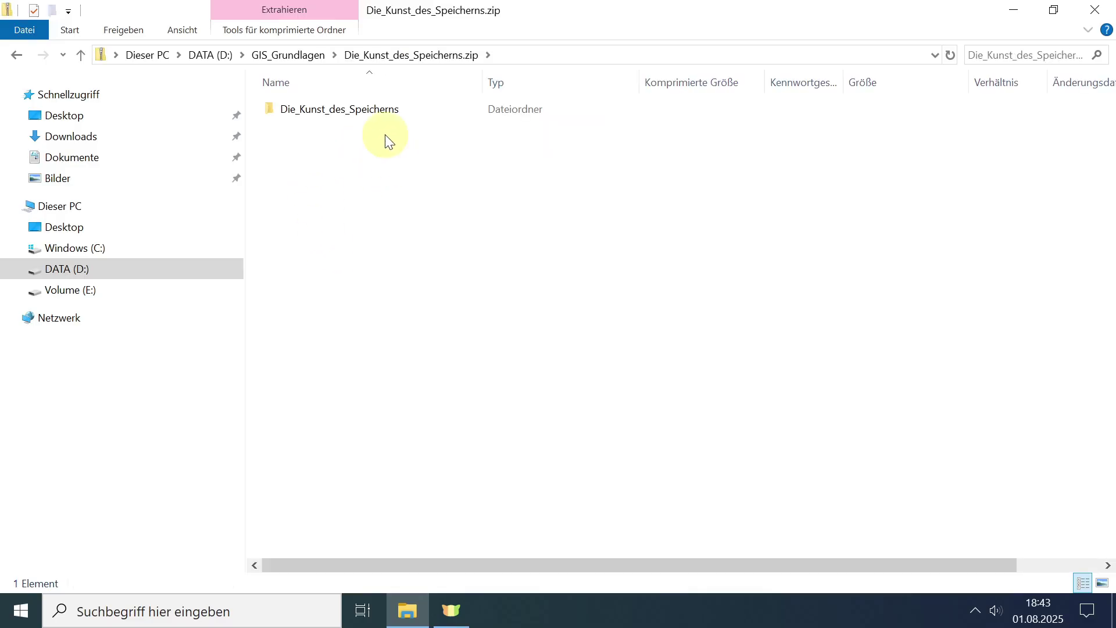
double_click(373, 109)
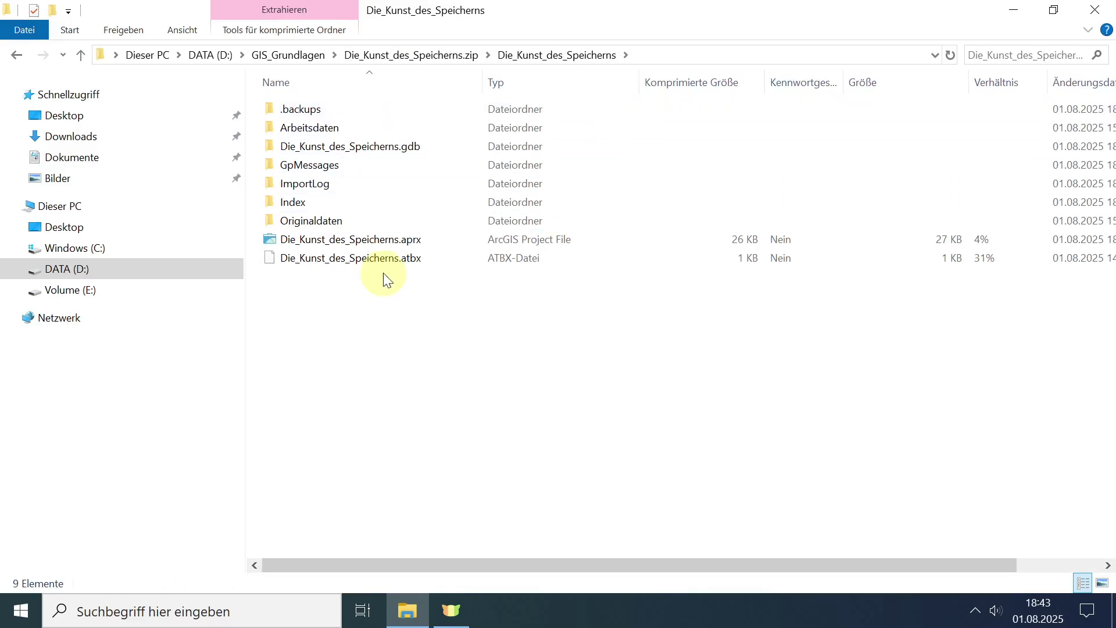
click(285, 56)
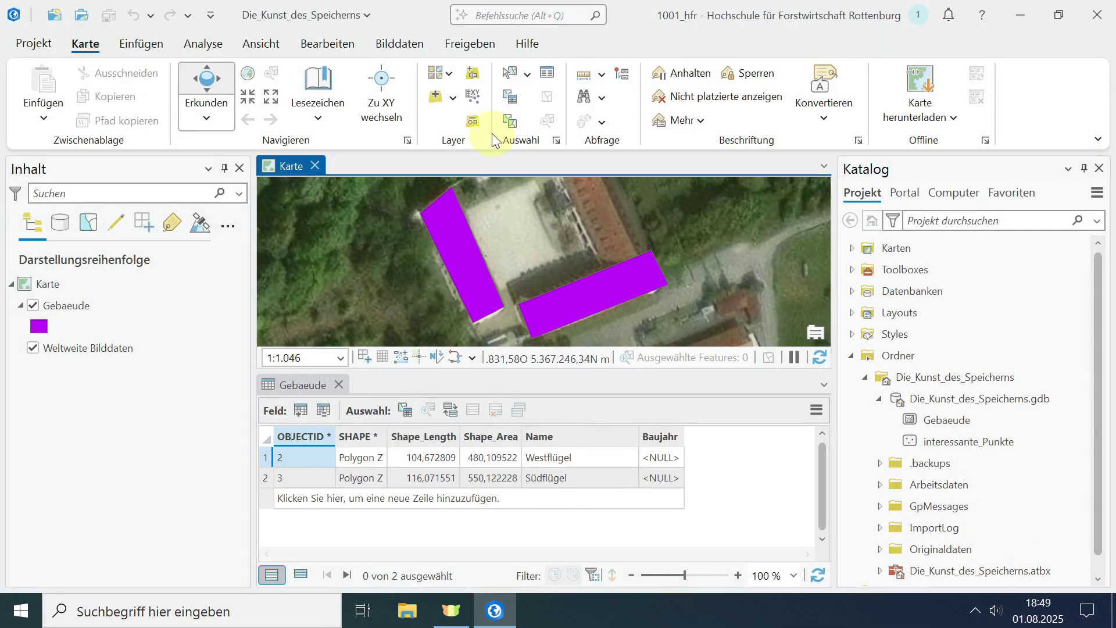
- In ArcGIS Pro, start a project package of Die_Kunst_des_Speicherns and choose to save it to a file
click(471, 44)
click(56, 74)
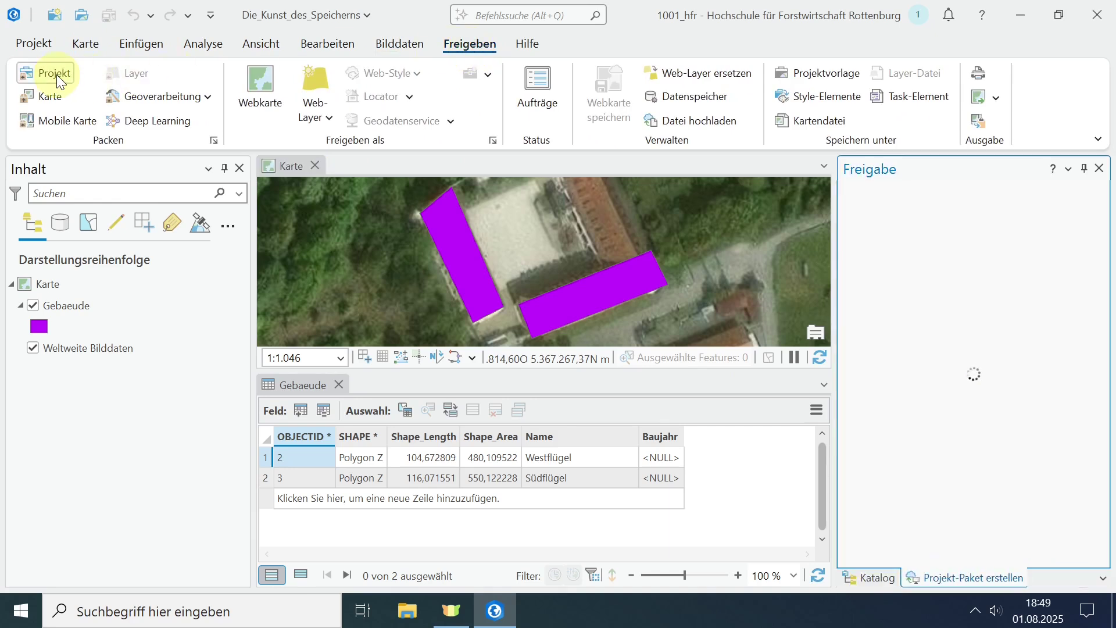
click(908, 294)
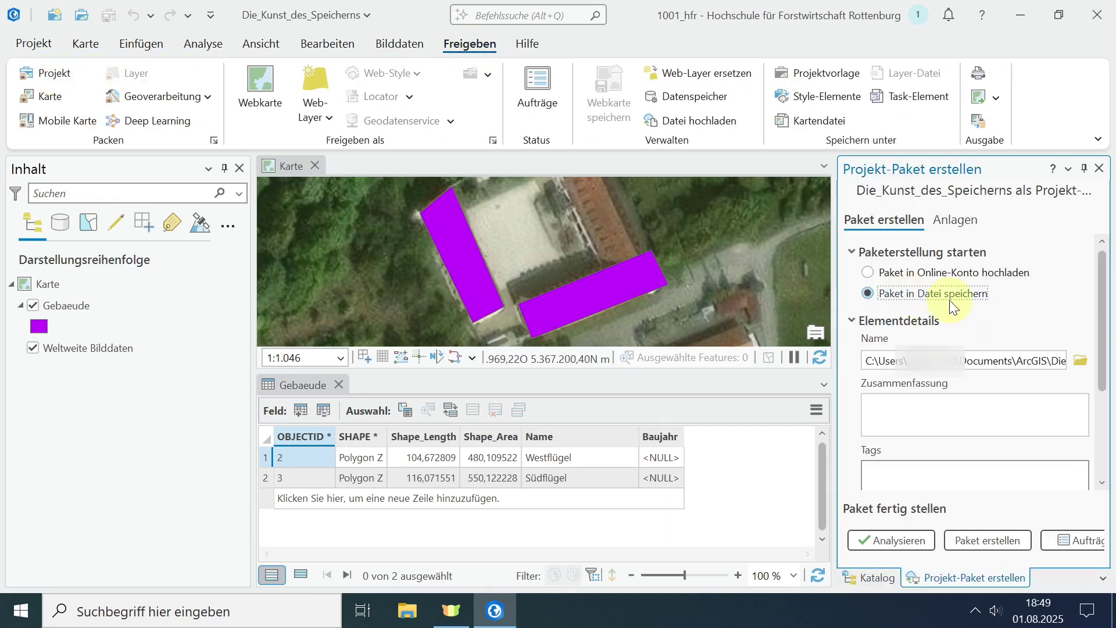
- Set the project package's output file to Kunst_des_Speicherns.ppkx on drive D:
click(1080, 360)
click(388, 281)
double_click(525, 256)
click(573, 420)
text(Kunst_des_Speicherns.ppkx)
click(697, 454)
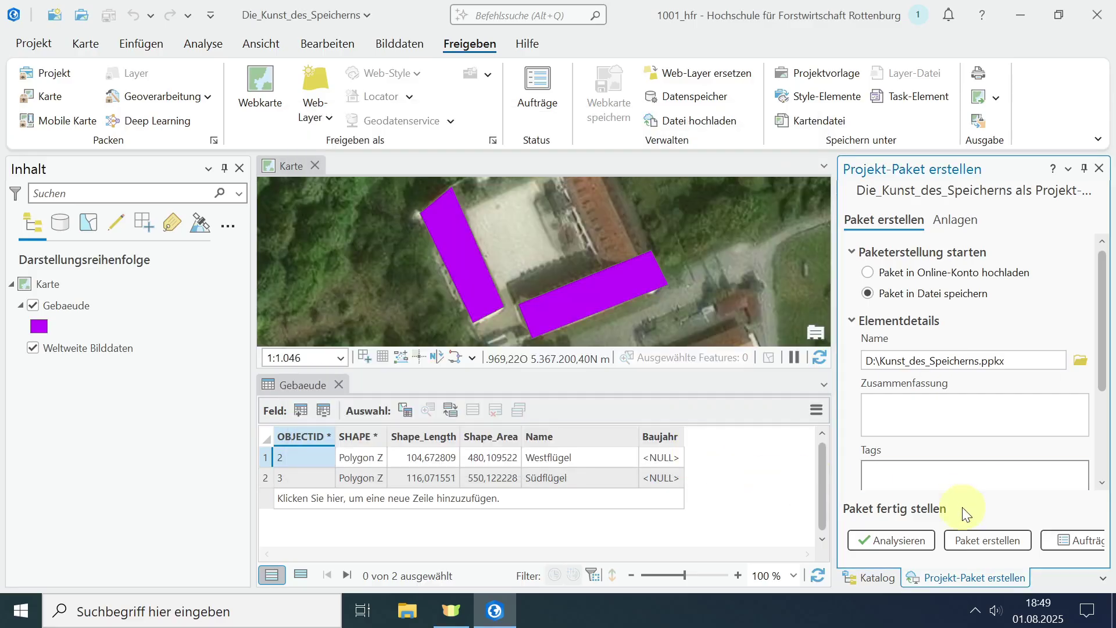
- Create the project package, then check Kunst_des_Speicherns.ppkx on drive D: and return to ArcGIS Pro
click(979, 540)
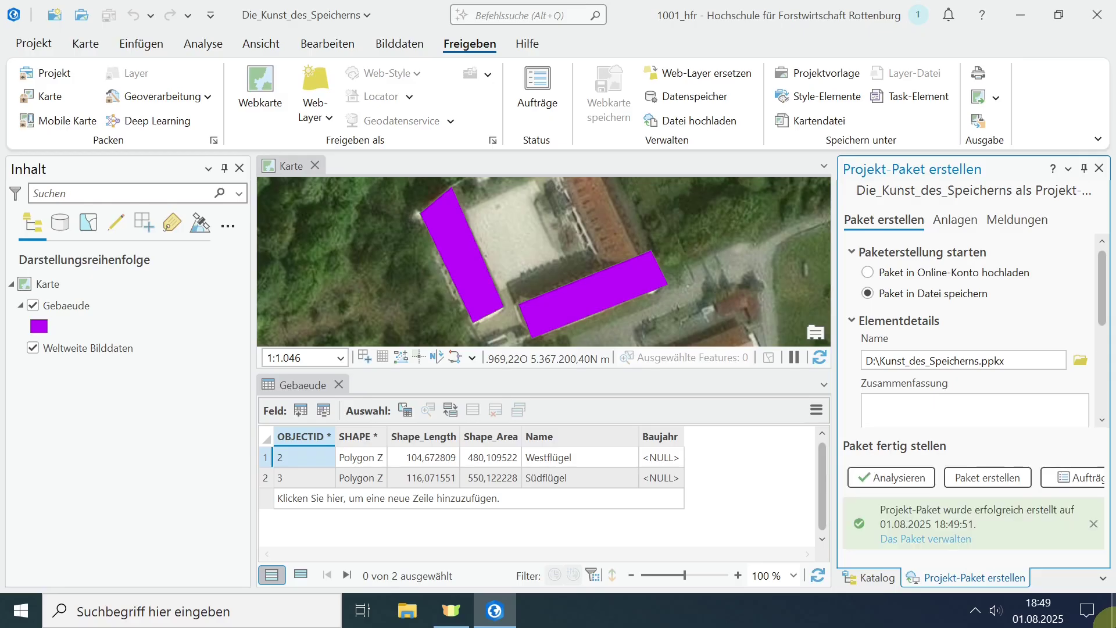
click(937, 538)
click(392, 135)
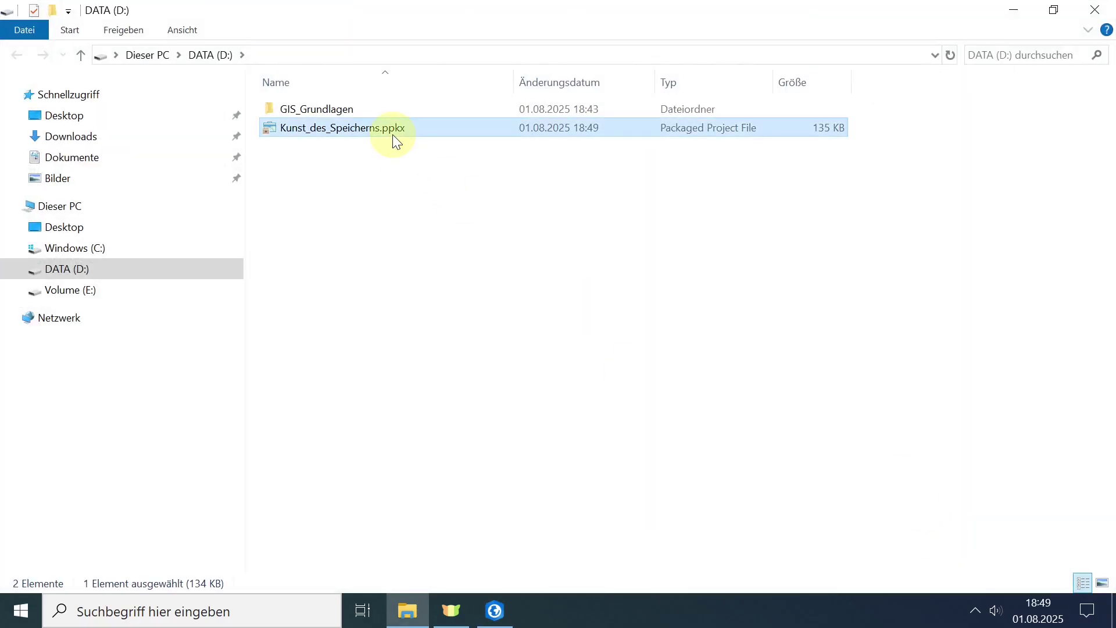
click(495, 609)
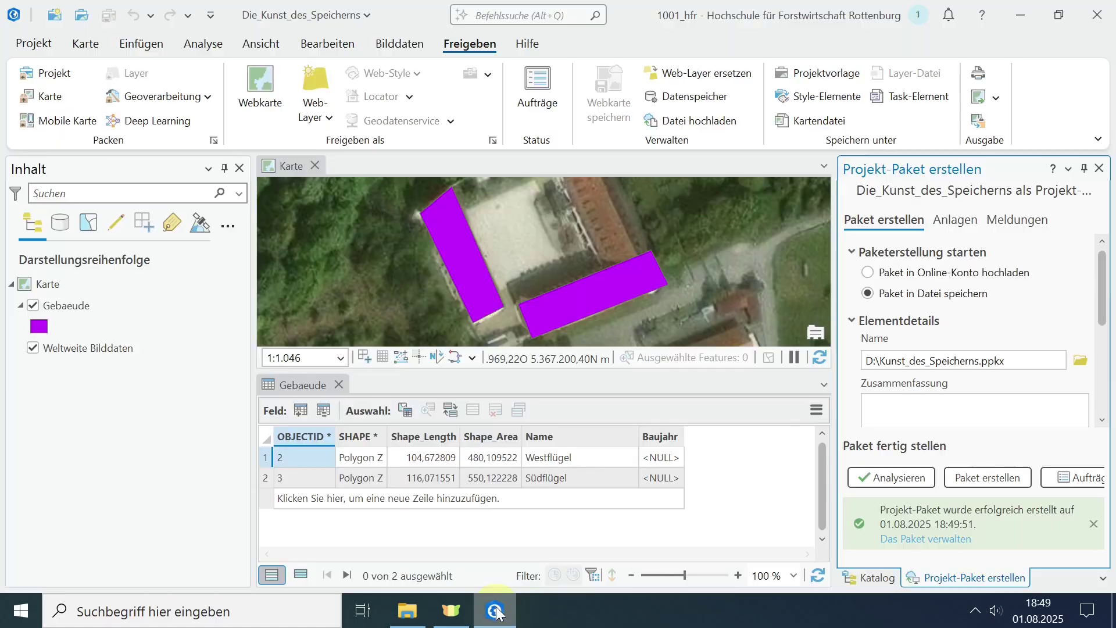
click(921, 278)
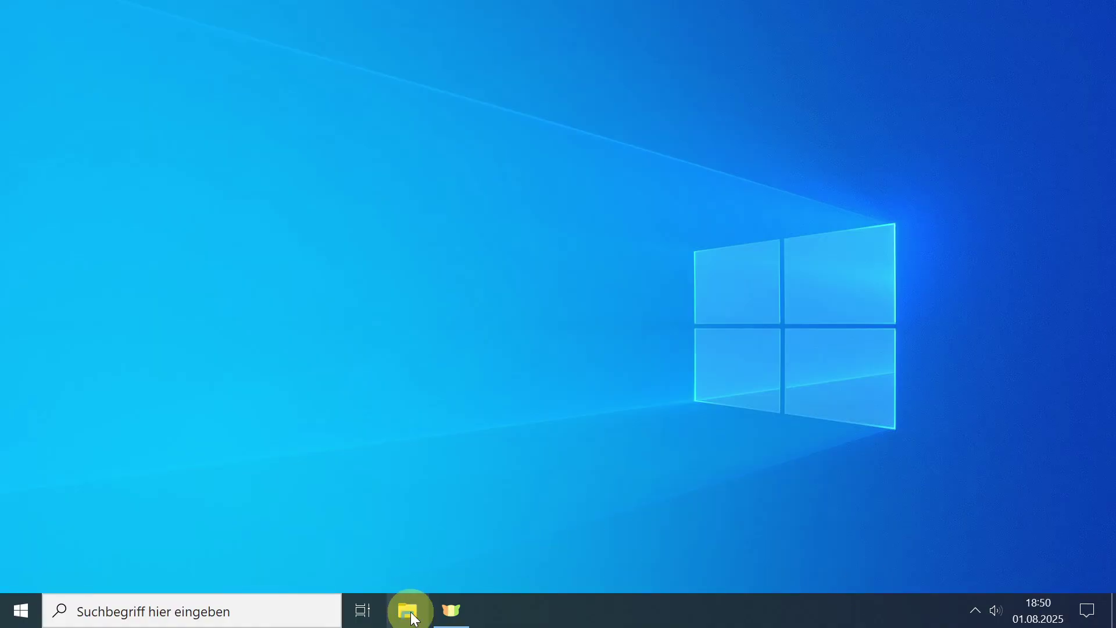
- In File Explorer, extract Die_Kunst_des_Speicherns.zip from D:\GIS_Grundlagen into D:\GIS_Grundlagen\Die_Kunst_des_Speicherns
click(410, 612)
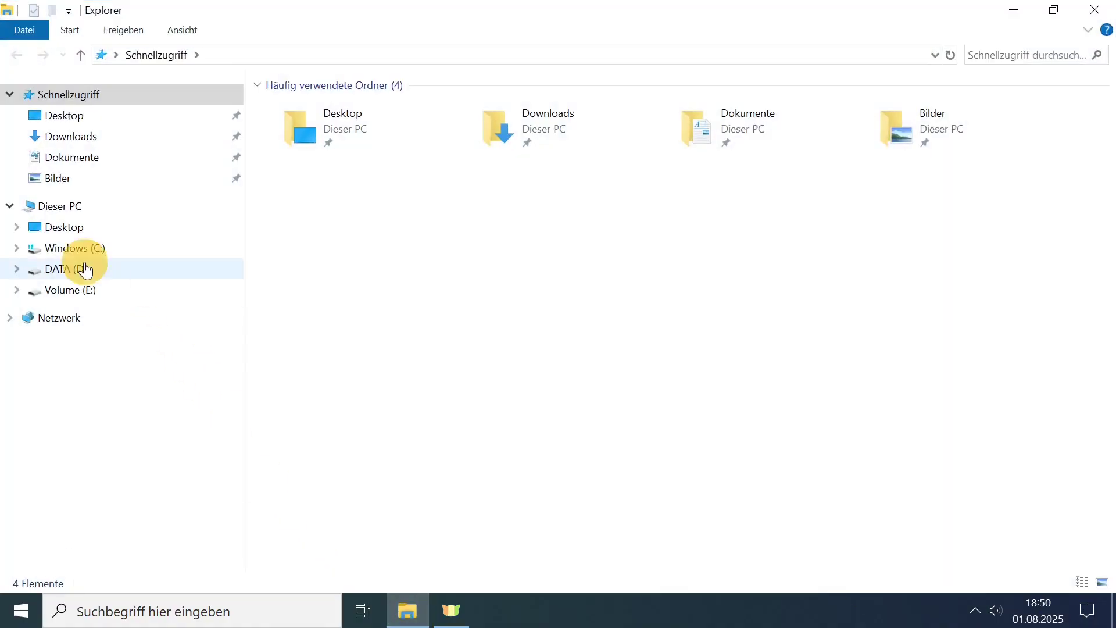
click(86, 270)
double_click(308, 112)
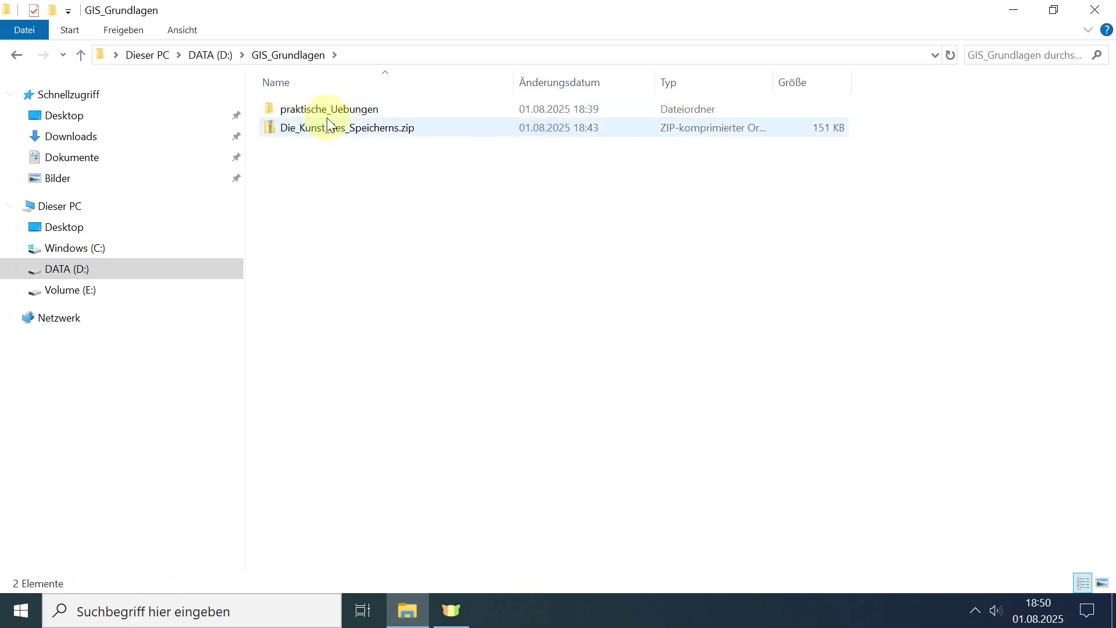
right_click(347, 128)
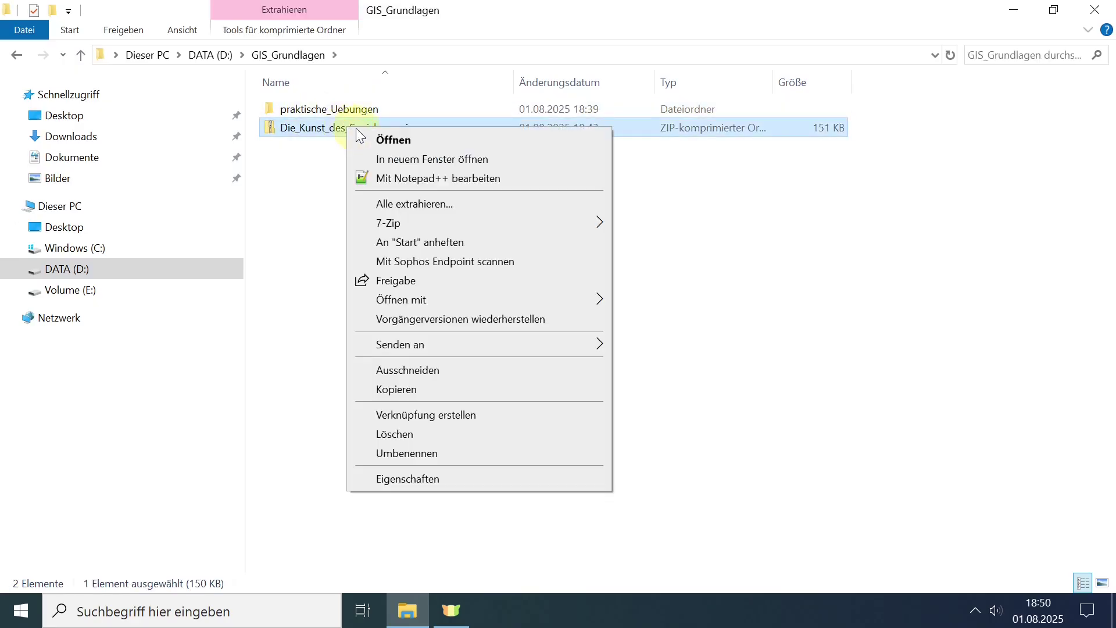
click(413, 203)
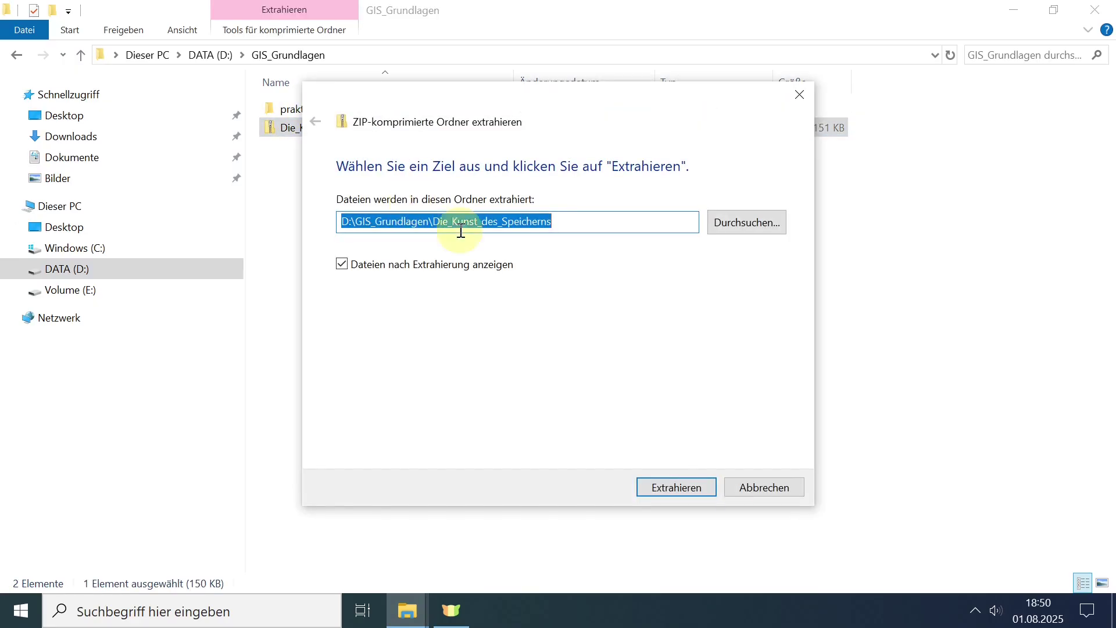
click(668, 485)
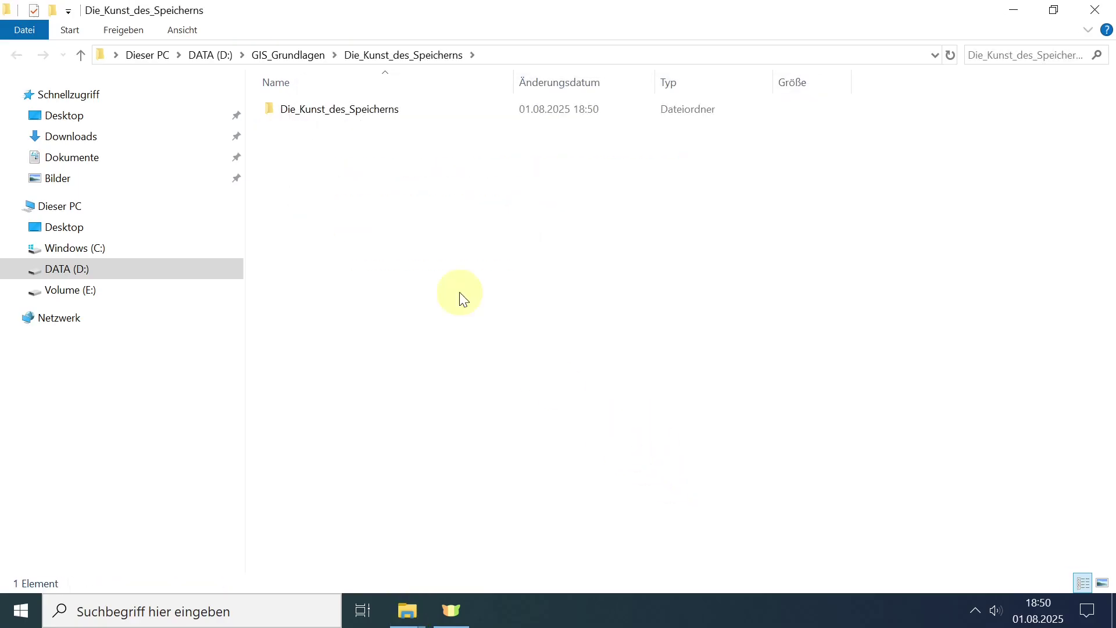
- Open the project file Die_Kunst_des_Speicherns.aprx from the extracted inner Die_Kunst_des_Speicherns folder
double_click(375, 114)
double_click(390, 239)
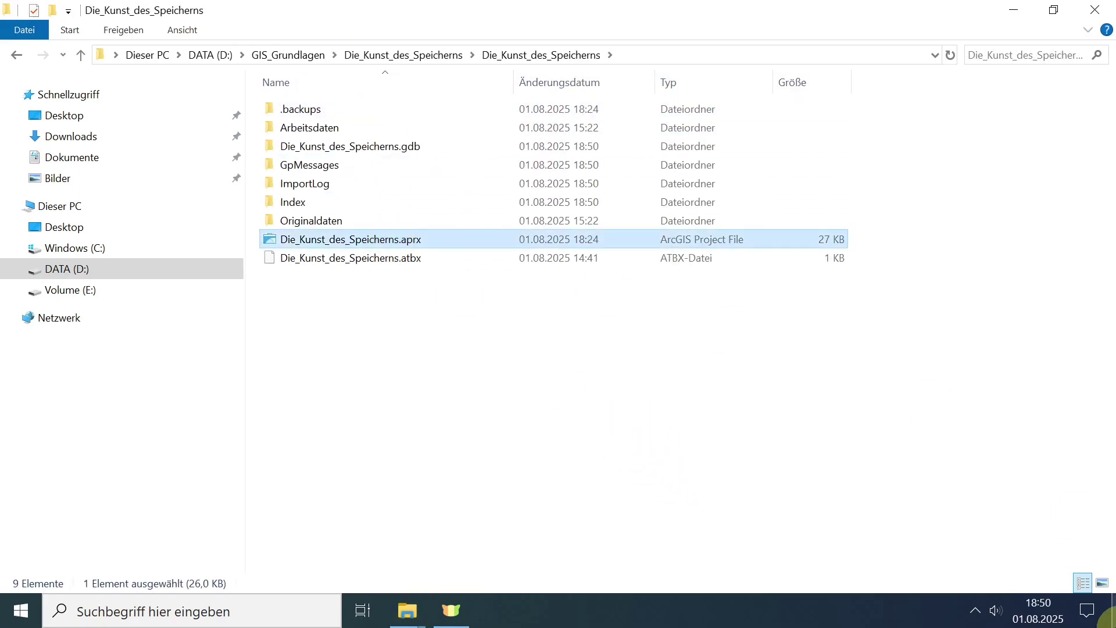